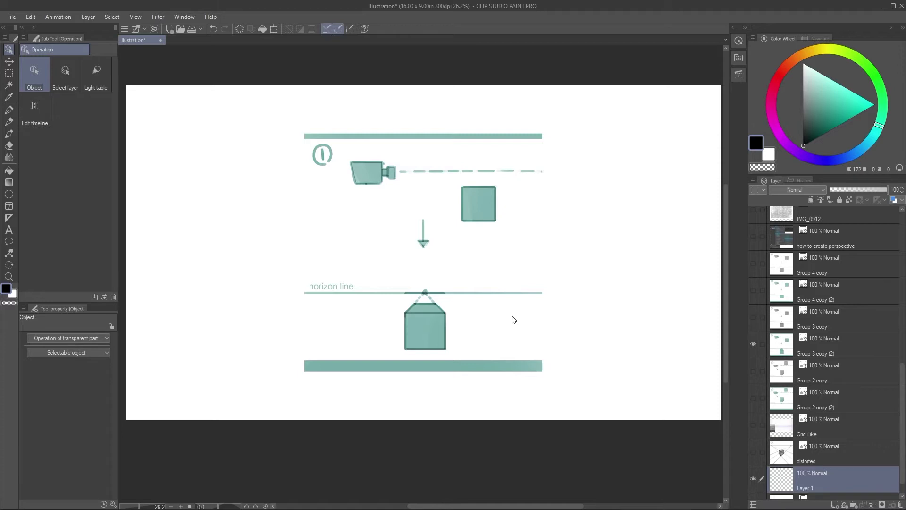
Select the box-below-the-horizon diagram on the canvas so Group 3 copy (2) becomes active
left_click(413, 288)
Switch to the brush, add an empty Layer 2, and zoom in on the diagram
key("b")
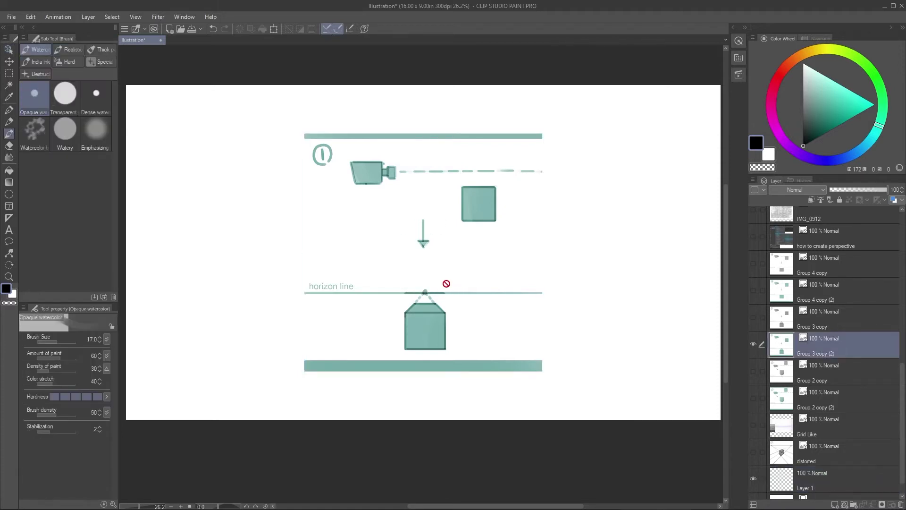
key("ctrl+shift+n")
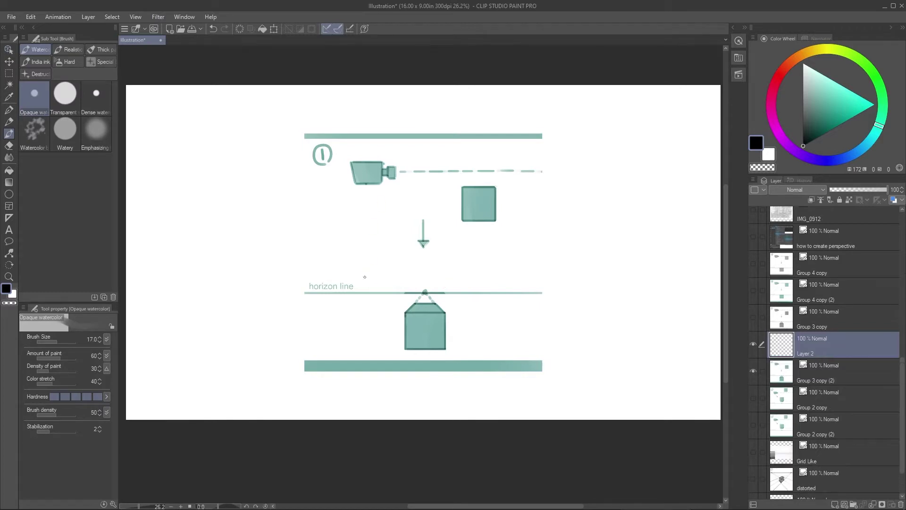
left_click_drag(352, 344, 344, 322)
scroll(356, 274, "up", 3)
left_click_drag(356, 273, 320, 272)
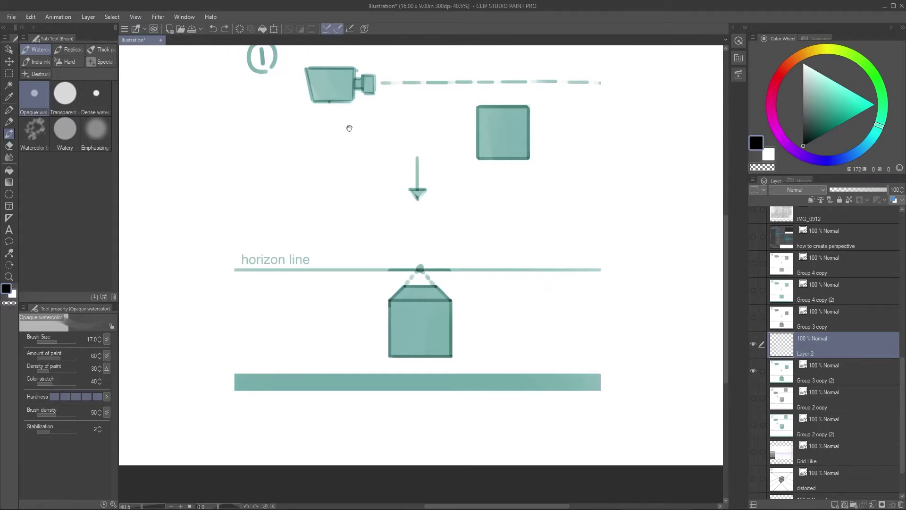
scroll(348, 125, "up", 2)
Test a stroke along the dashed sight line, undo it, and scroll to the box-above-horizon diagram
left_click_drag(360, 119, 413, 121)
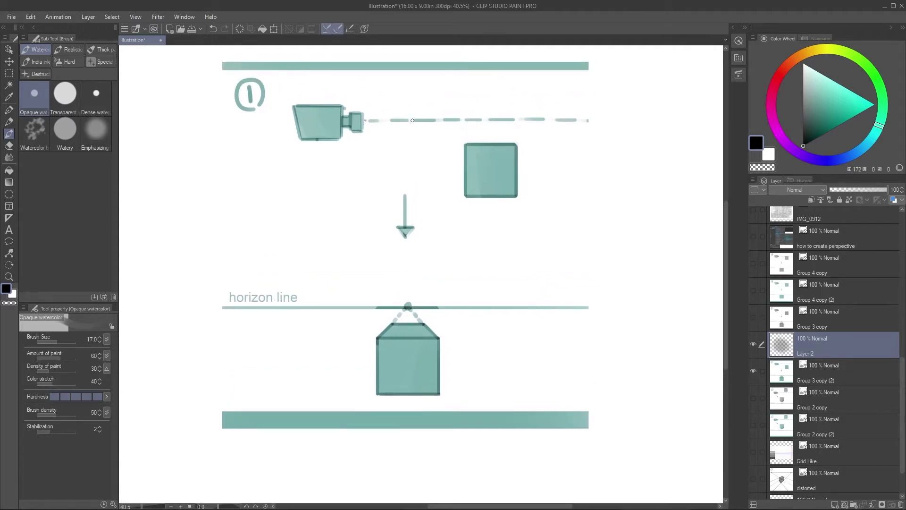
left_click_drag(592, 118, 593, 118)
key("ctrl+z")
scroll(326, 207, "down", 3)
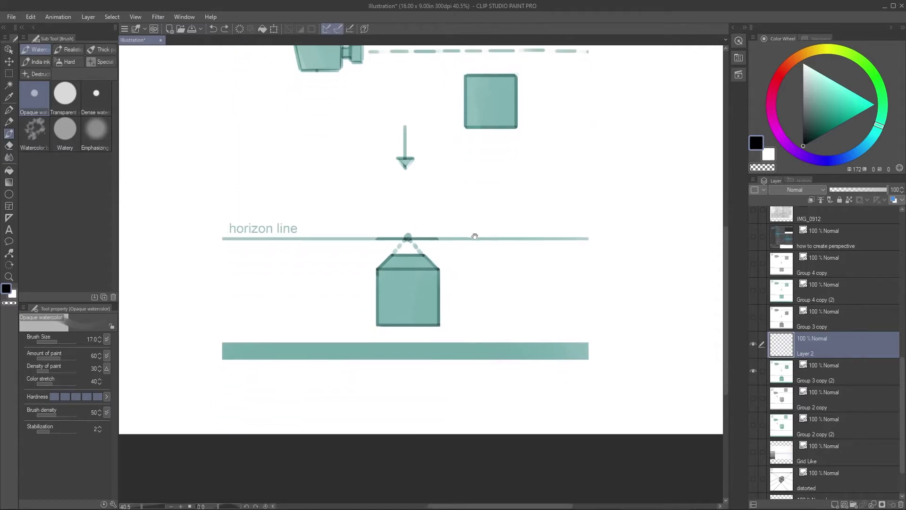
scroll(473, 237, "up", 3)
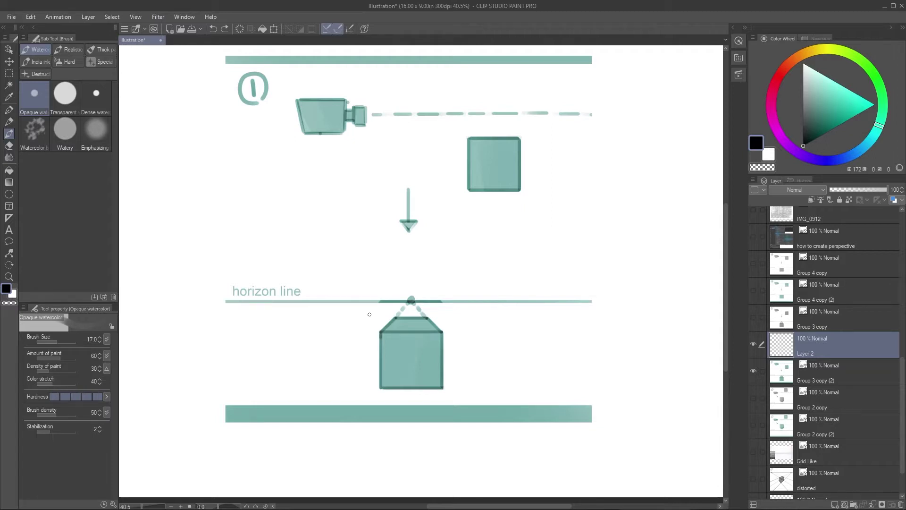
scroll(435, 265, "down", 2)
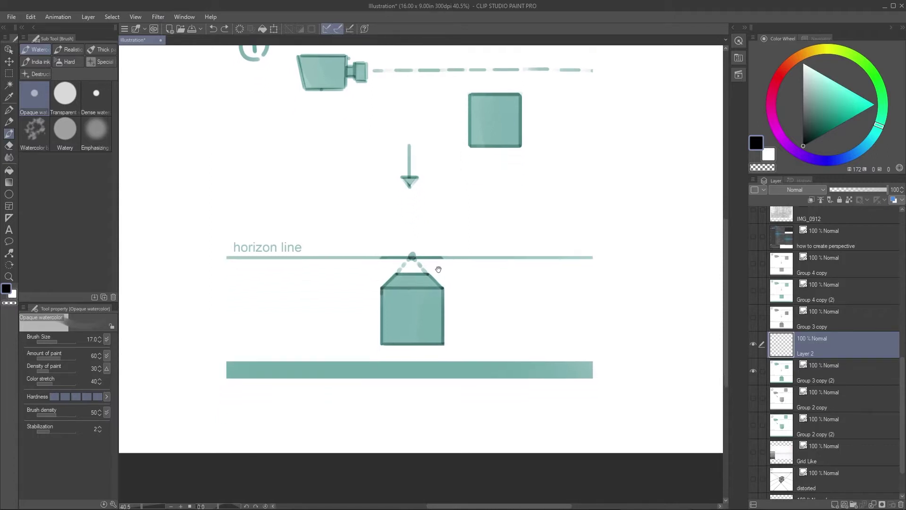
scroll(444, 316, "up", 2)
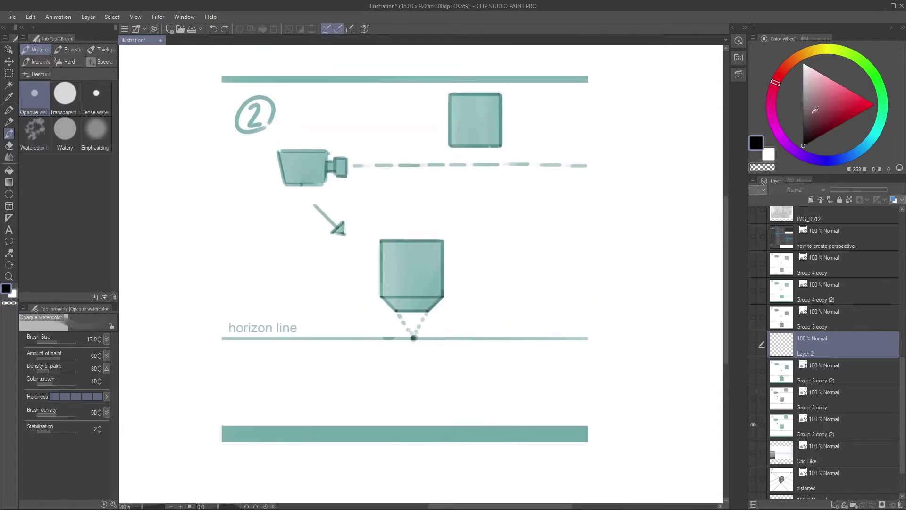
Pick red, move Layer 2 above Group 4 copy (2), and test red marks on the squares
left_click(858, 107)
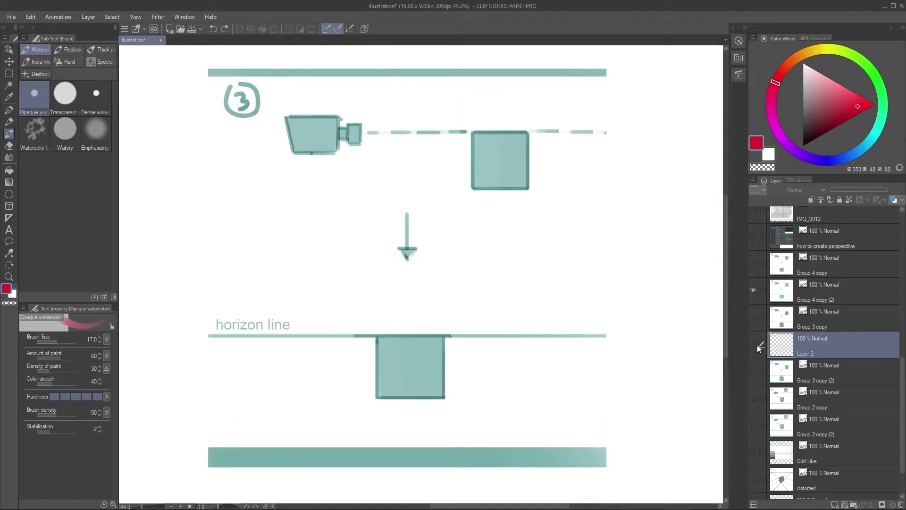
left_click_drag(757, 345, 794, 285)
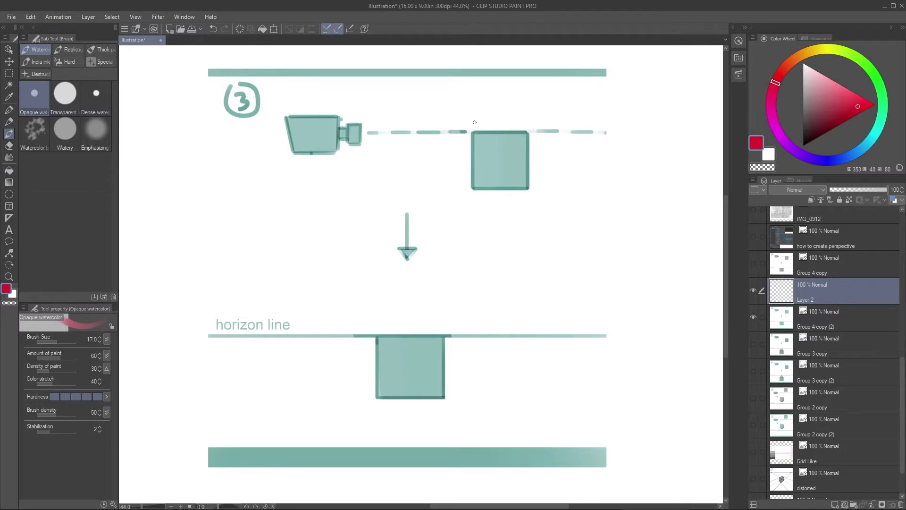
mouse_move(475, 121)
left_mouse_down()
mouse_move(475, 131)
mouse_move(520, 130)
left_mouse_up()
mouse_move(399, 332)
left_mouse_down()
mouse_move(420, 341)
mouse_move(402, 326)
left_mouse_up()
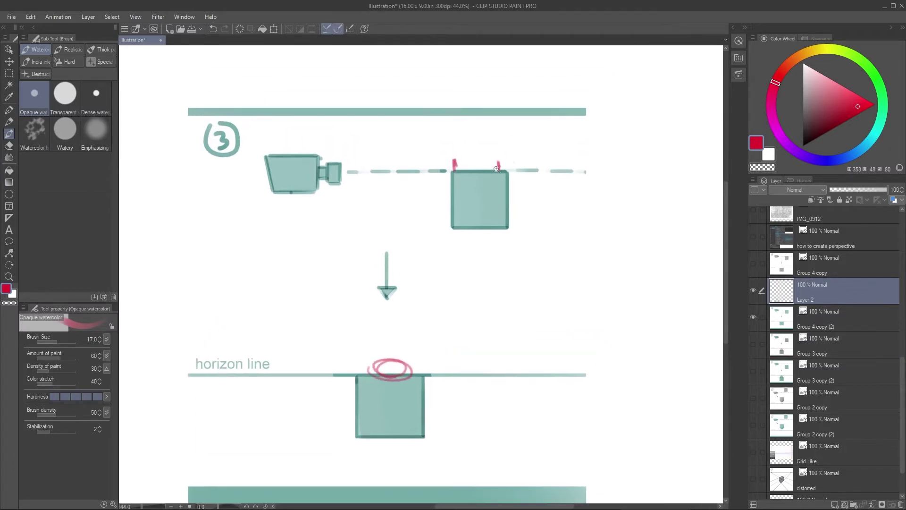
Circle the upper square in red, then undo the marks and fit the whole illustration
scroll(497, 168, "up", 3)
left_click_drag(472, 156, 465, 161)
scroll(468, 189, "down", 2)
left_click_drag(470, 236, 487, 181)
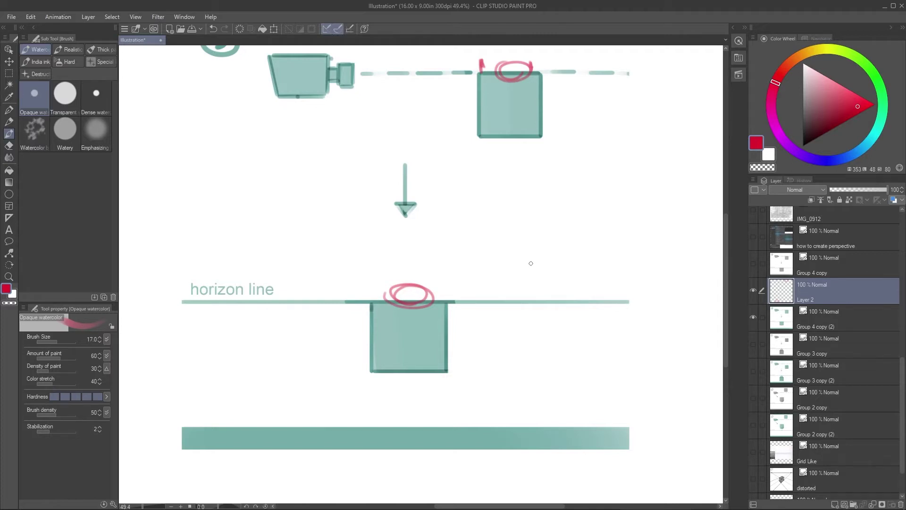
key("ctrl+z")
key("ctrl+z")
key("ctrl+z")
key("ctrl+z")
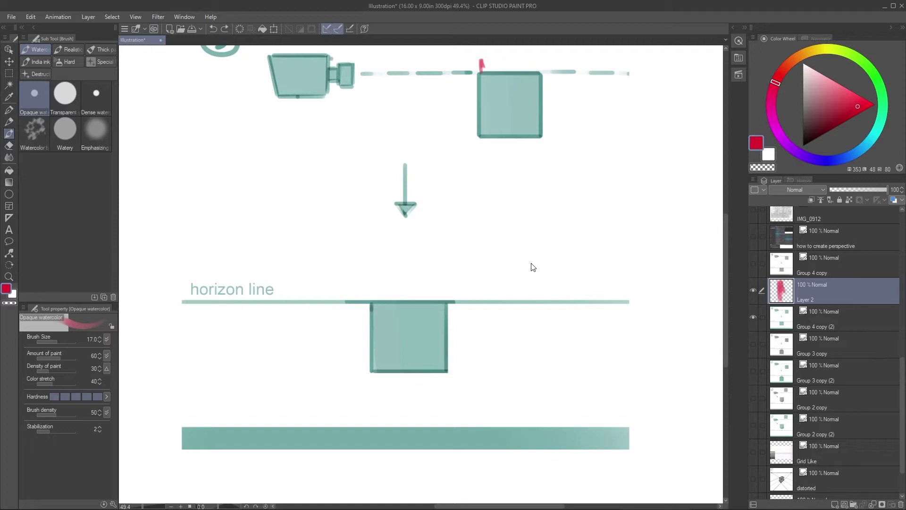
key("ctrl+0")
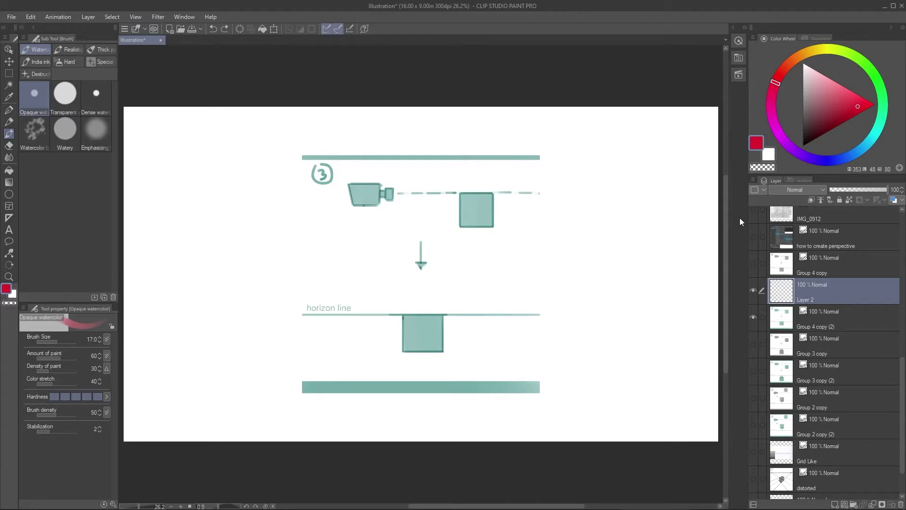
Hide Layer 2 and the third diagram's layer, Group 4 copy (2)
left_click(754, 290)
left_click(753, 317)
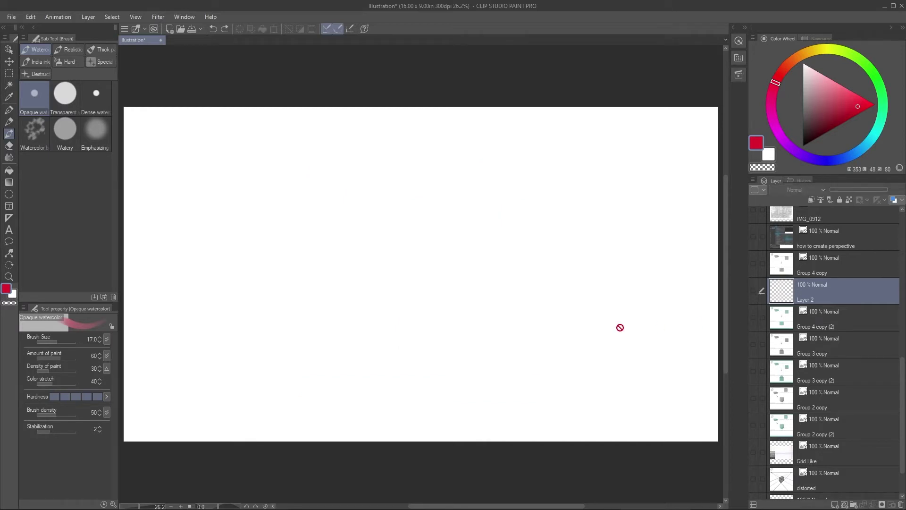
scroll(581, 325, "down", 1)
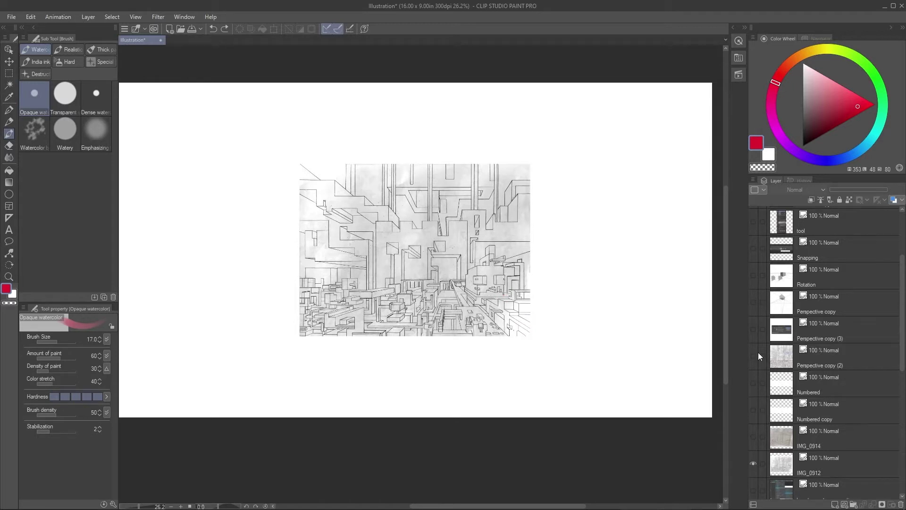
Select the IMG_0912 city sketch layer, add an empty Layer 3 above it, and zoom in
left_click(831, 456)
key("ctrl+shift+n")
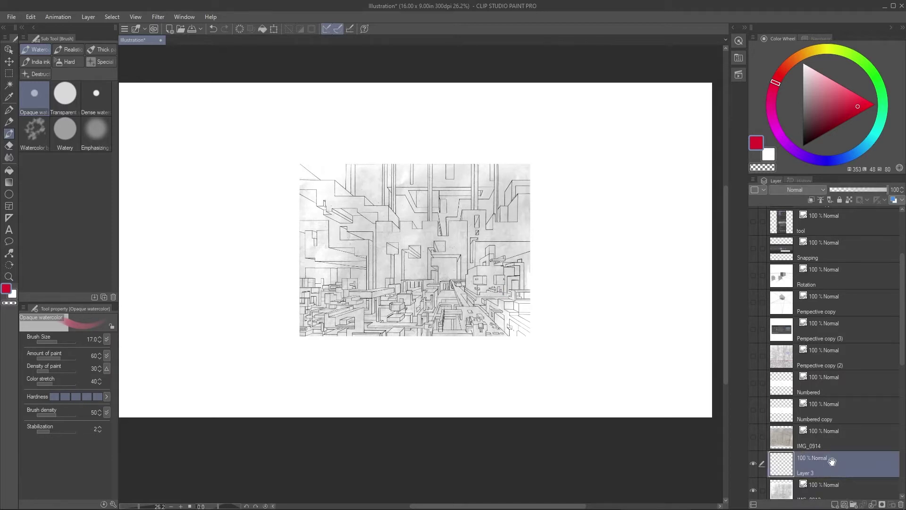
scroll(495, 288, "up", 4)
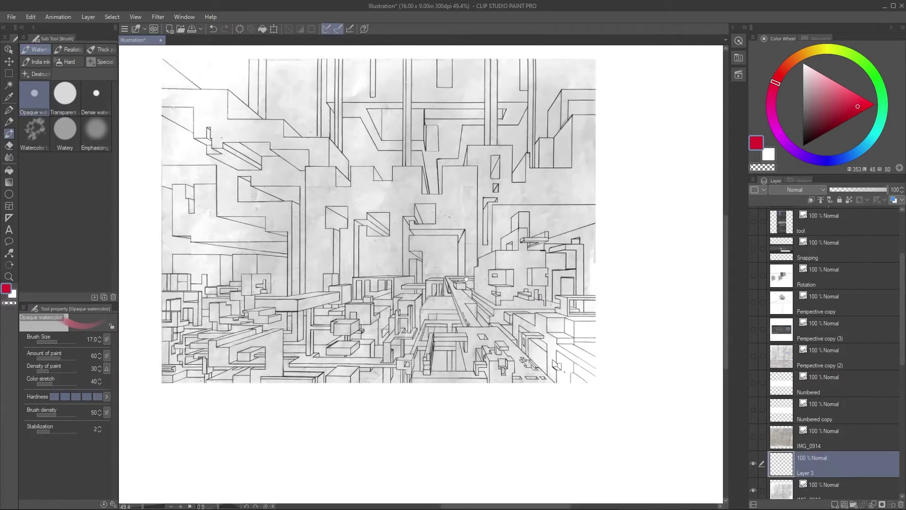
scroll(472, 291, "up", 1)
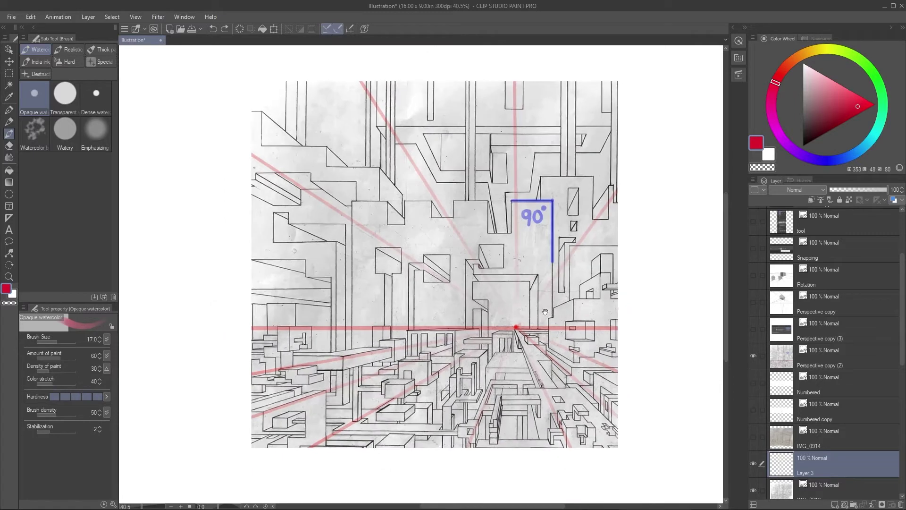
scroll(550, 313, "down", 3)
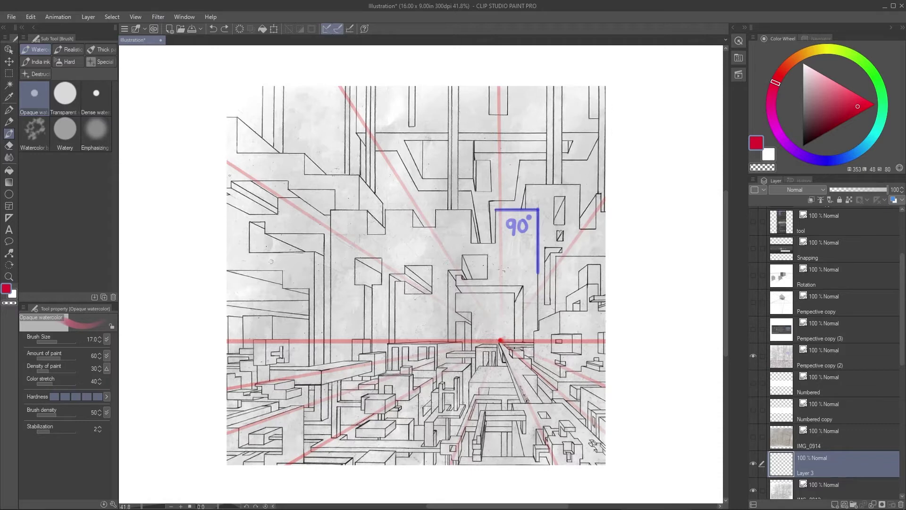
left_click_drag(511, 263, 505, 258)
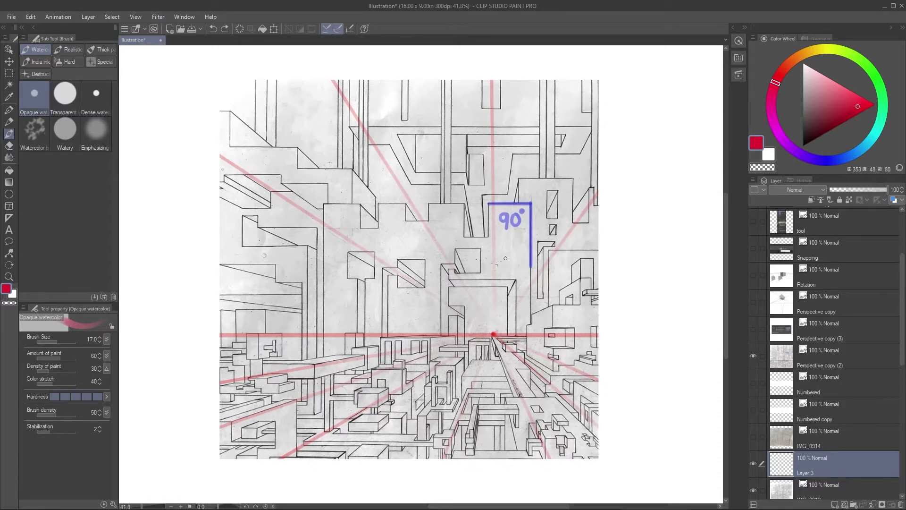
scroll(505, 258, "up", 4)
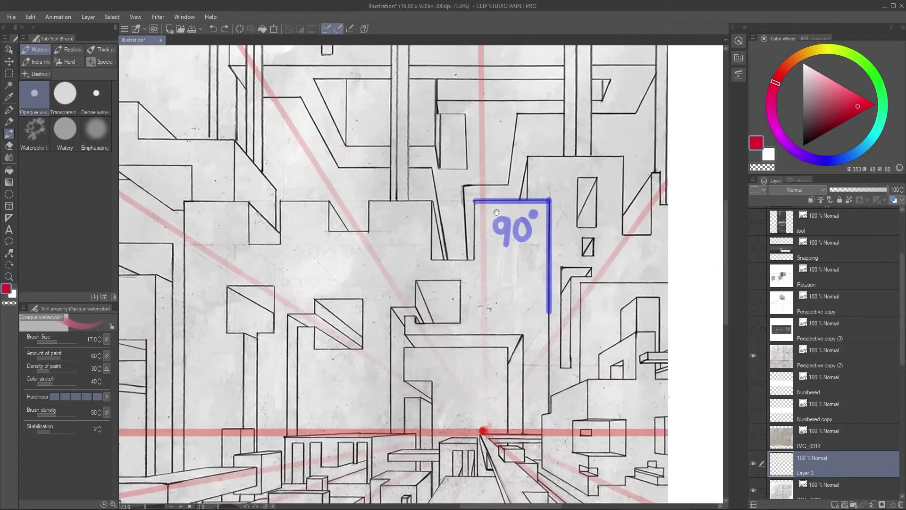
scroll(425, 215, "up", 3)
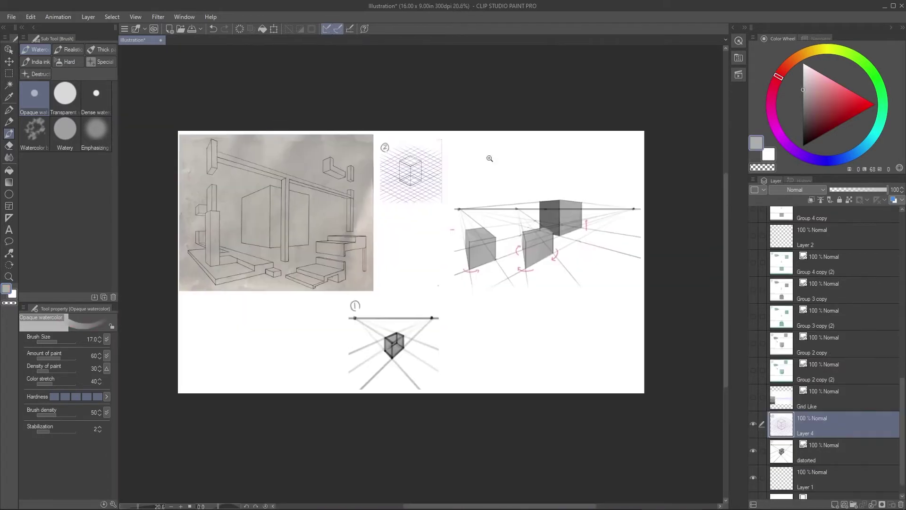
Select the Rotation layer and add an empty Layer 5 above it
scroll(466, 147, "up", 2)
scroll(790, 378, "up", 10)
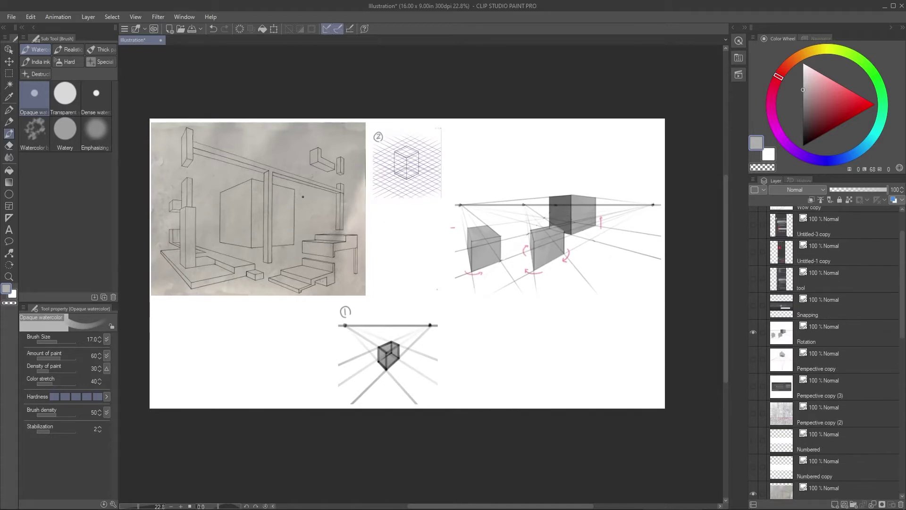
left_click(820, 335)
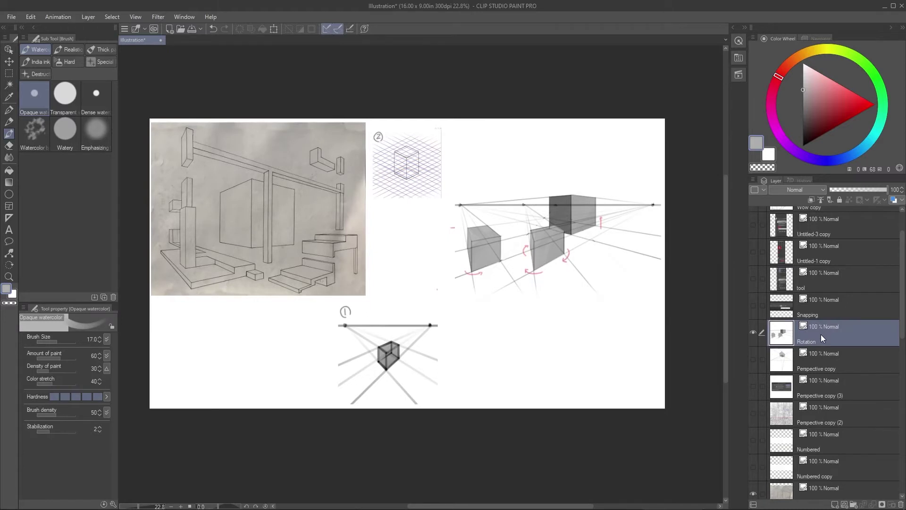
key("ctrl+shift+n")
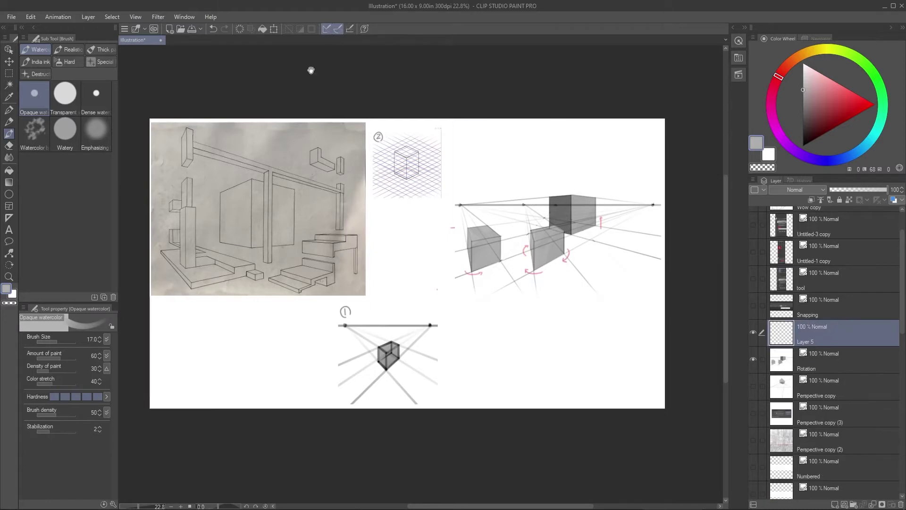
scroll(425, 203, "up", 3)
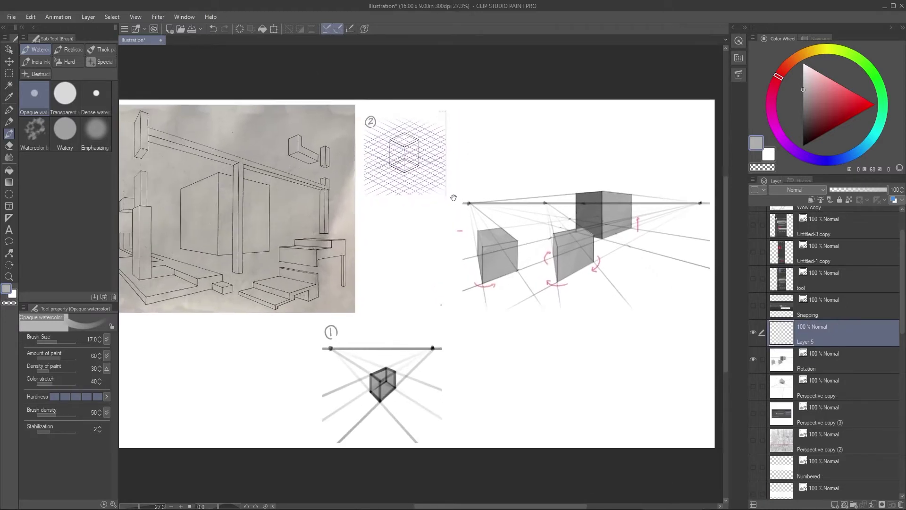
scroll(454, 198, "down", 1)
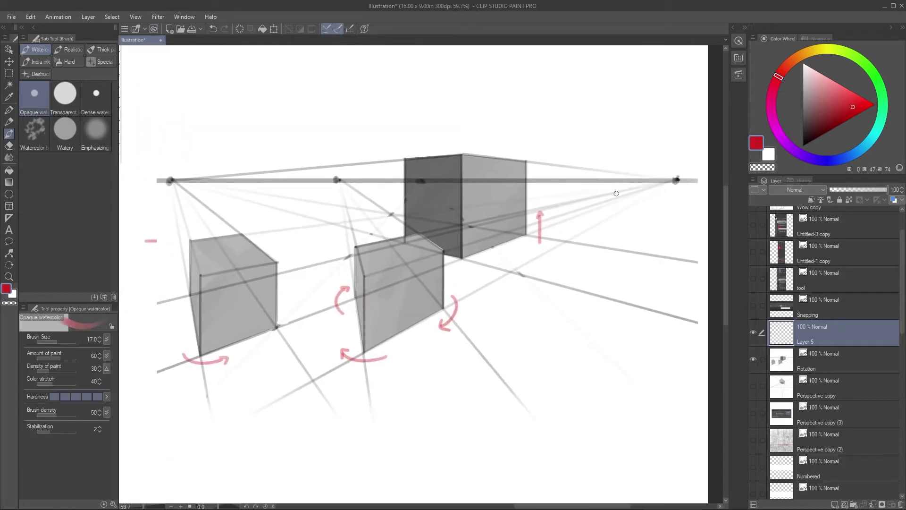
Mark the middle and right vanishing points in red, undoing a trial circle around the middle box
left_click_drag(339, 179, 340, 162)
left_click_drag(677, 178, 676, 178)
left_click_drag(344, 255, 432, 267)
key("ctrl+z")
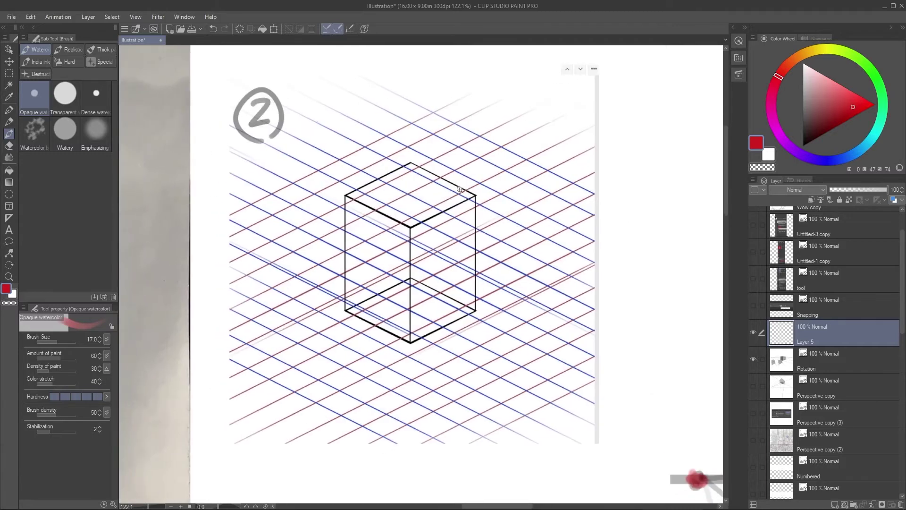
Handwrite the red label 'isomtric' beside the isometric grid
scroll(439, 213, "up", 3)
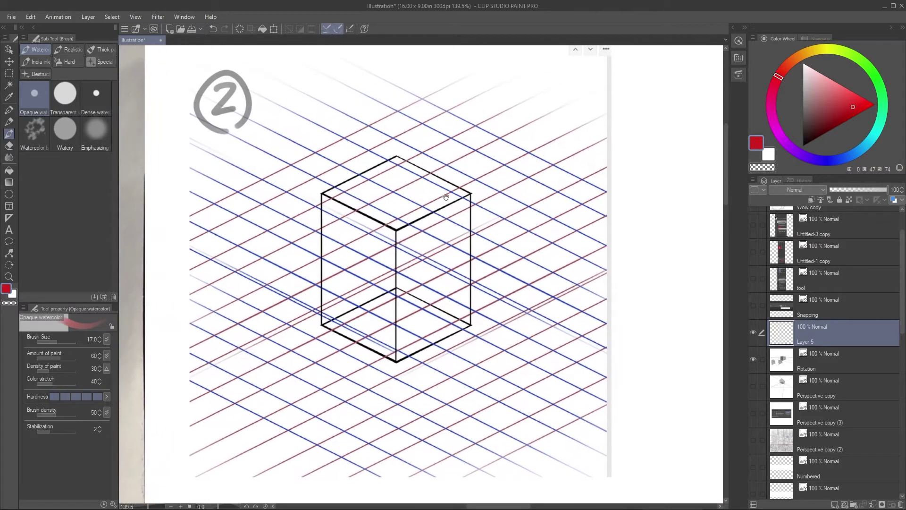
scroll(439, 213, "down", 2)
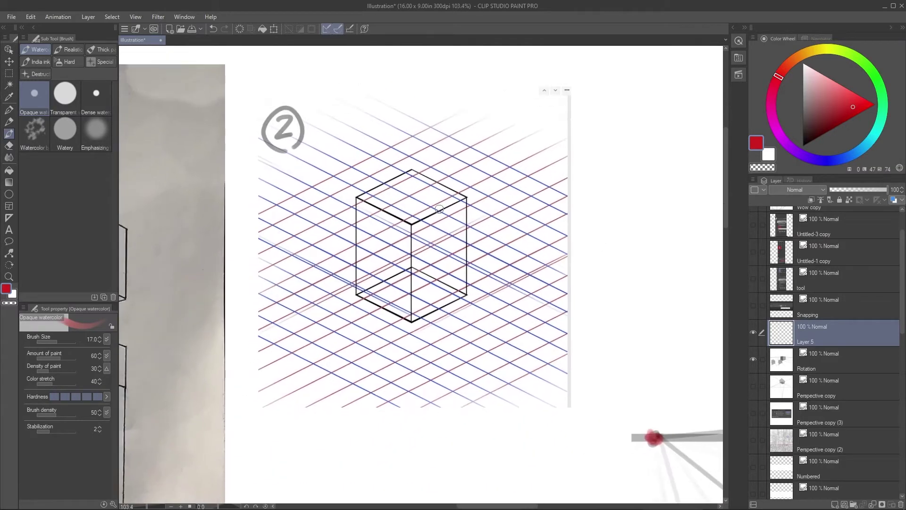
scroll(439, 209, "right", 3)
mouse_move(480, 146)
left_mouse_down()
mouse_move(480, 126)
mouse_move(491, 165)
left_mouse_up()
left_click(480, 120)
mouse_move(532, 138)
left_mouse_down()
mouse_move(574, 137)
mouse_move(590, 157)
left_mouse_up()
mouse_move(608, 119)
left_mouse_down()
mouse_move(611, 160)
mouse_move(629, 136)
mouse_move(629, 162)
mouse_move(649, 136)
mouse_move(654, 165)
left_mouse_up()
left_click(653, 127)
left_click_drag(683, 134, 684, 157)
mouse_move(557, 182)
left_mouse_down()
mouse_move(579, 165)
mouse_move(556, 166)
left_mouse_up()
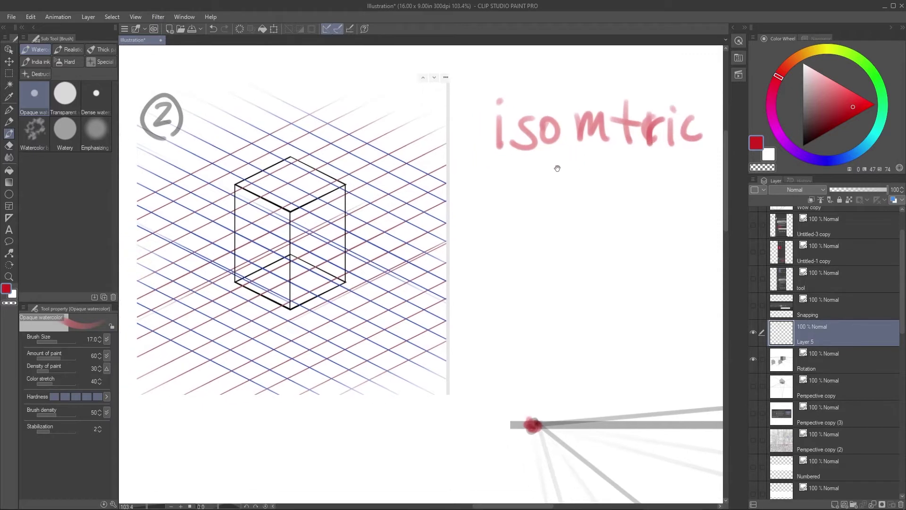
scroll(560, 173, "down", 2)
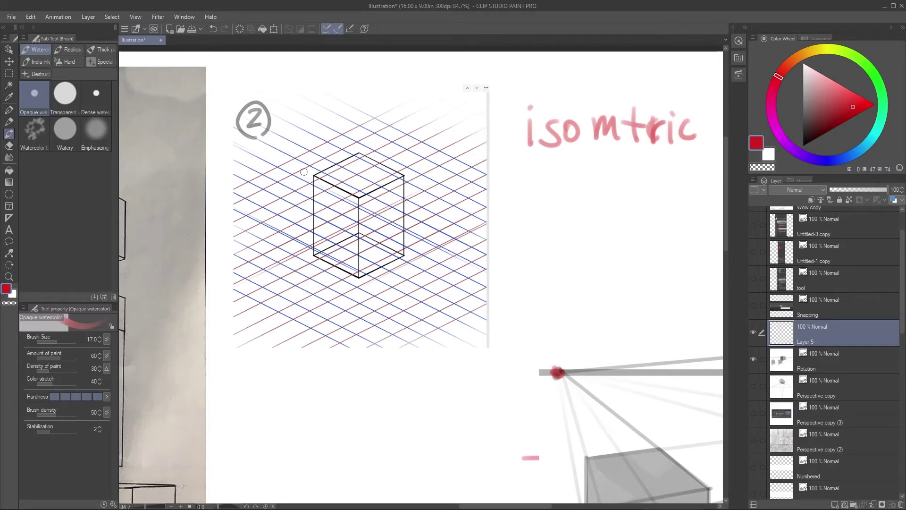
Paint red arches and edge strokes snapped to the isometric ruler around the cube
left_click_drag(315, 170, 354, 193)
left_click_drag(325, 141, 373, 125)
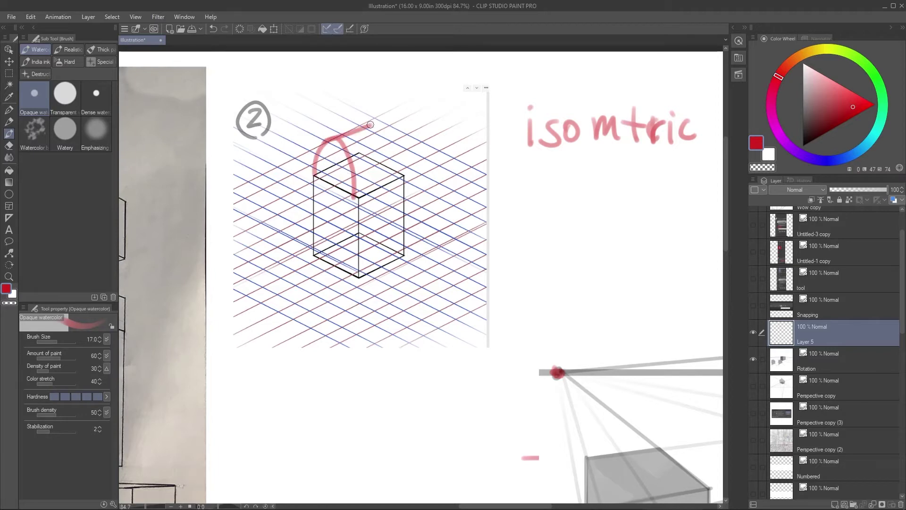
left_click_drag(359, 194, 402, 174)
left_click_drag(370, 119, 402, 173)
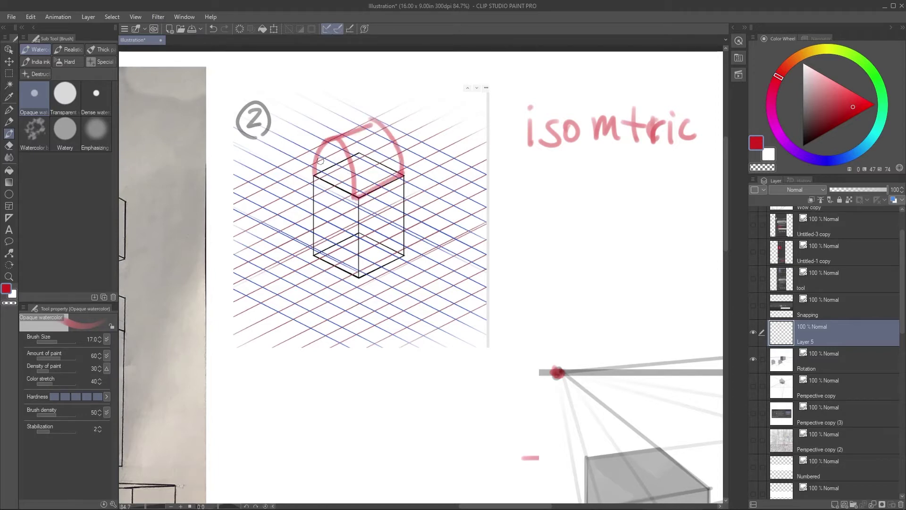
mouse_move(315, 176)
left_mouse_down()
mouse_move(355, 198)
mouse_move(410, 196)
left_mouse_up()
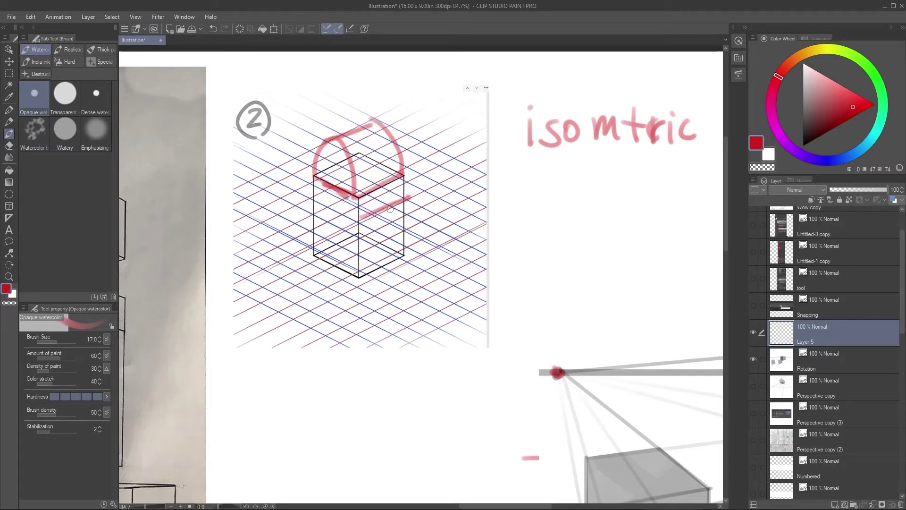
mouse_move(361, 221)
left_mouse_down()
mouse_move(376, 231)
mouse_move(389, 279)
left_mouse_up()
mouse_move(409, 197)
left_mouse_down()
mouse_move(427, 264)
mouse_move(387, 294)
left_mouse_up()
mouse_move(316, 194)
left_mouse_down()
mouse_move(306, 189)
mouse_move(279, 214)
mouse_move(276, 234)
mouse_move(302, 248)
left_mouse_up()
left_click_drag(348, 216, 363, 198)
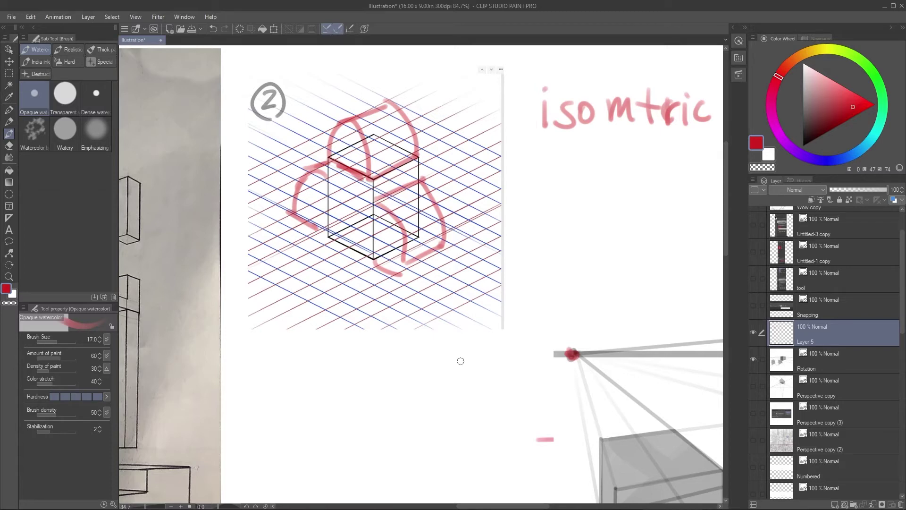
scroll(461, 361, "down", 3)
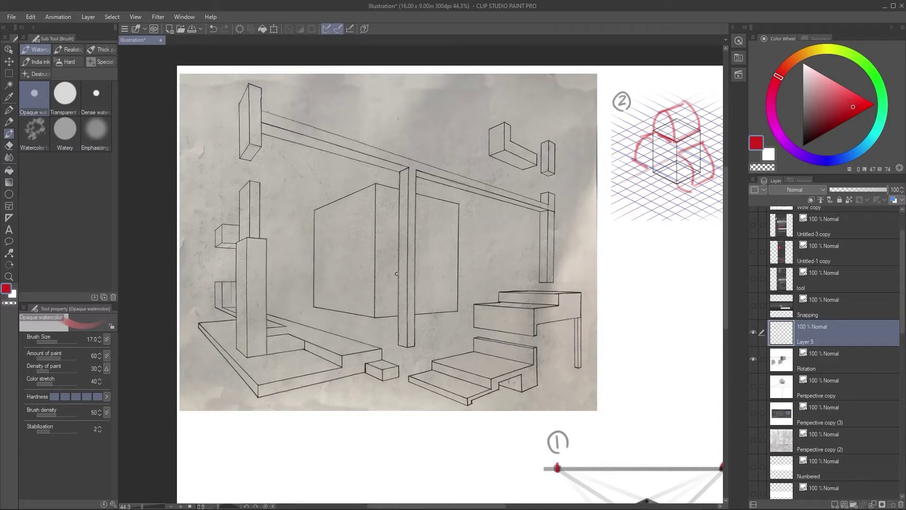
Zoom into the reference photo's central pillar and brush short red marks at the beam junction and base
left_click_drag(399, 286, 389, 275)
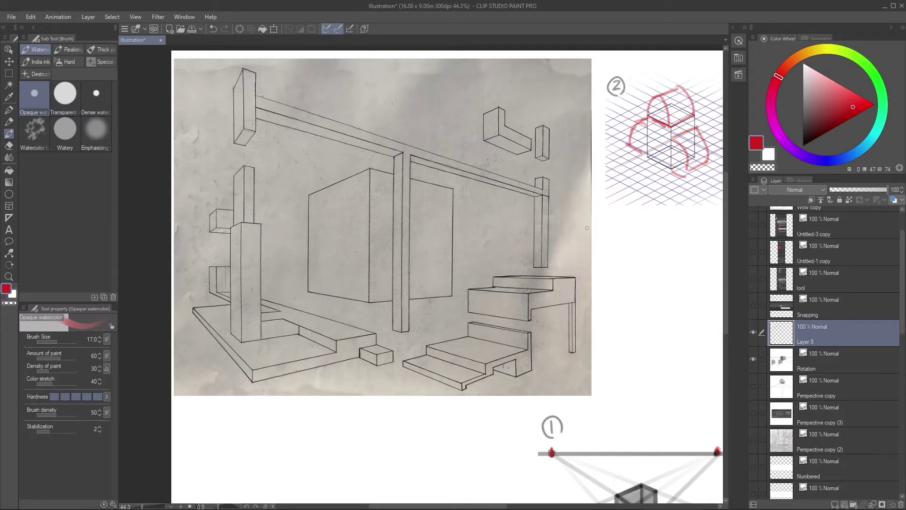
left_click_drag(584, 320, 500, 187)
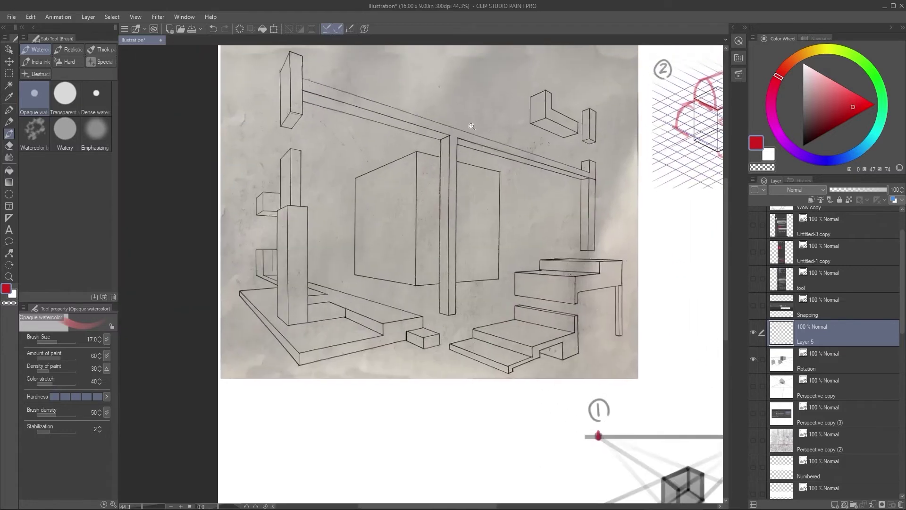
scroll(460, 122, "up", 4)
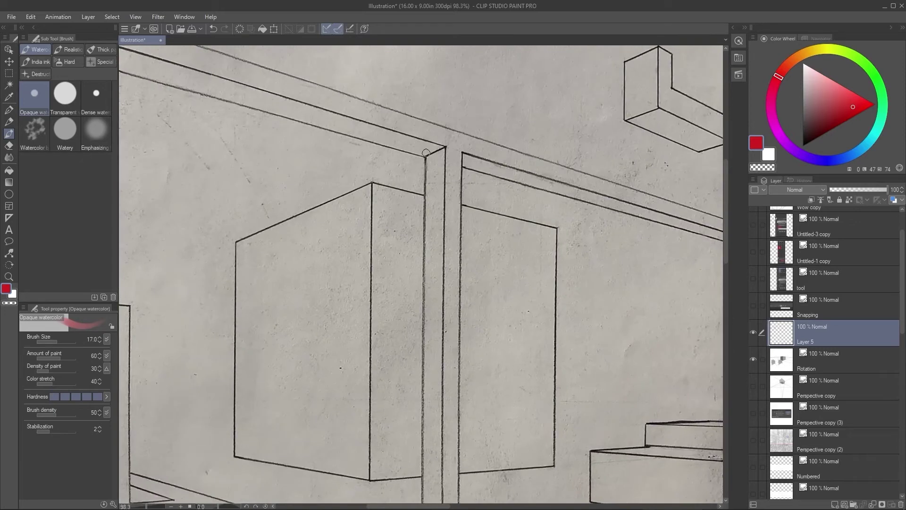
left_click_drag(422, 157, 445, 147)
scroll(487, 208, "down", 5)
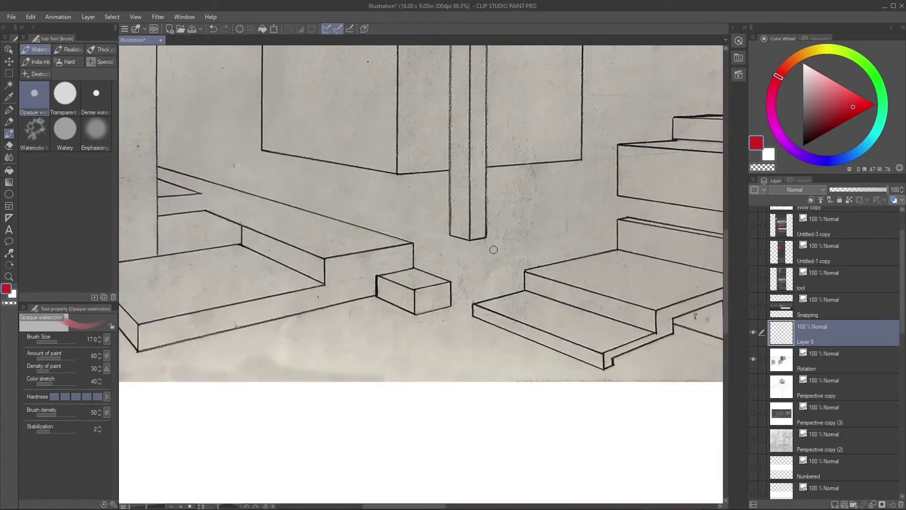
left_click_drag(471, 240, 485, 237)
scroll(456, 341, "down", 4)
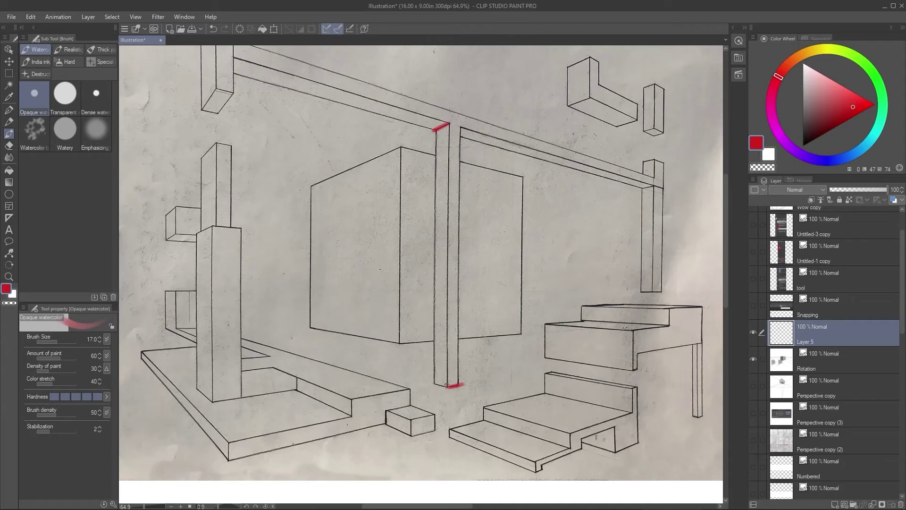
Paint straight red lines down the right pillar and along the left pillar's edge
left_click(449, 126, "shift")
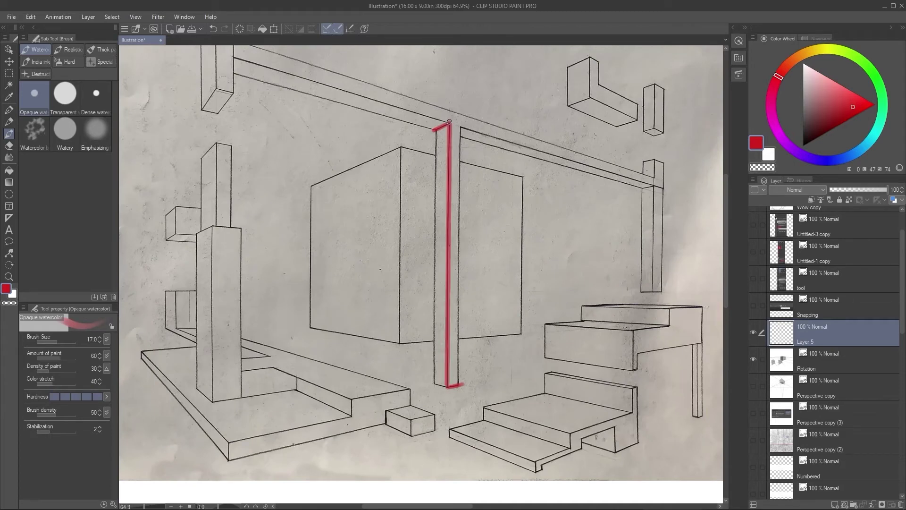
left_click_drag(476, 177, 457, 174)
scroll(477, 174, "down", 3)
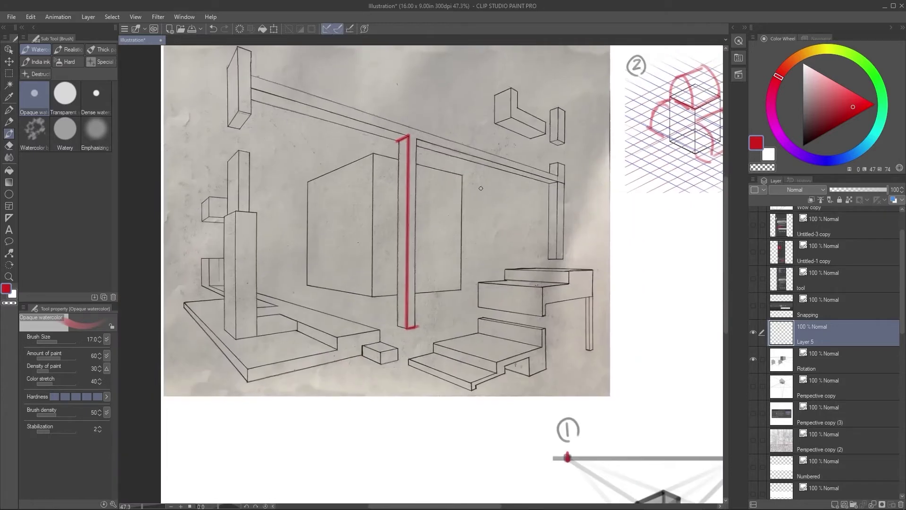
left_click_drag(452, 289, 527, 278)
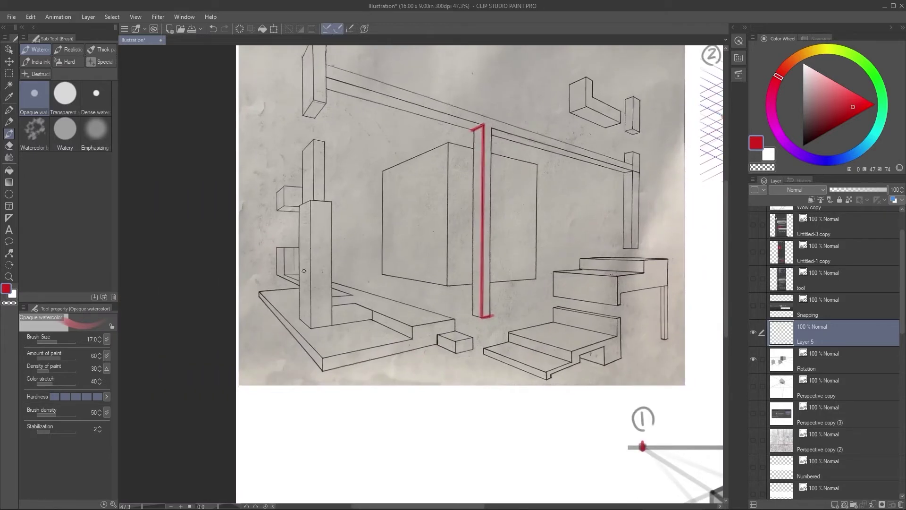
scroll(436, 308, "up", 3)
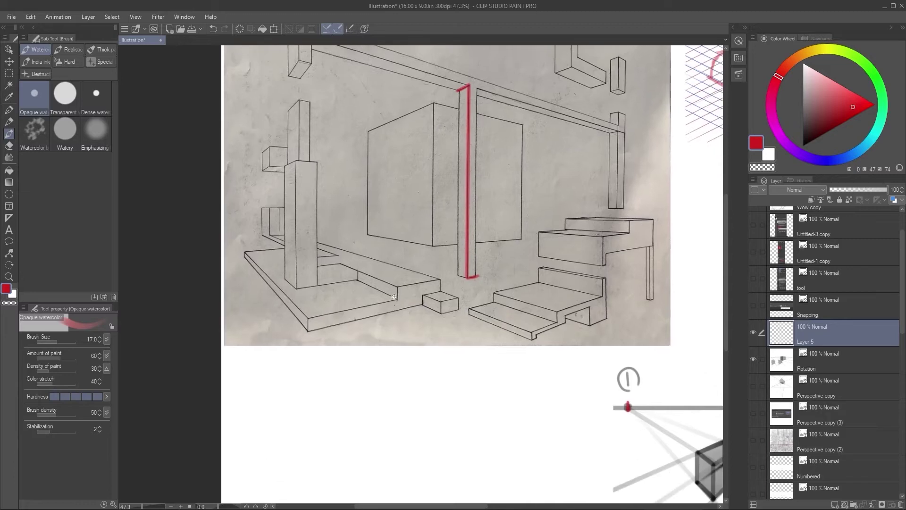
left_click_drag(396, 288, 460, 331)
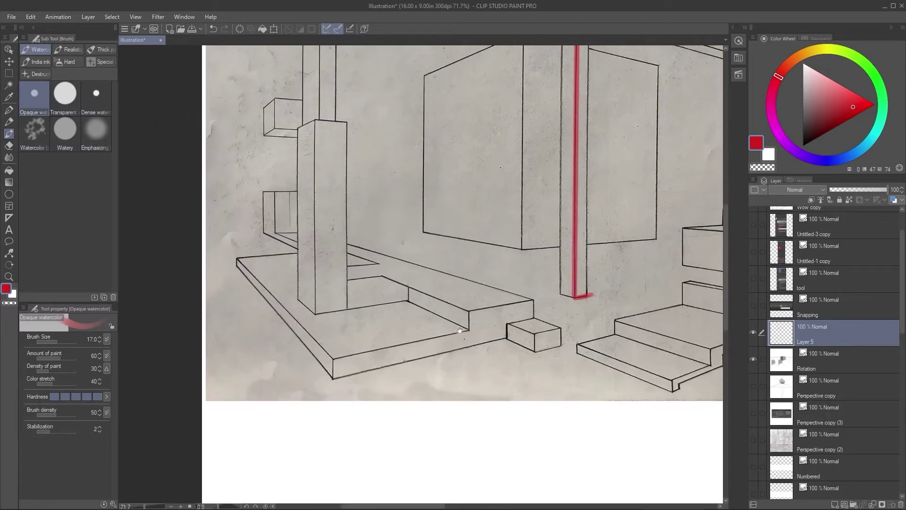
scroll(401, 295, "up", 3)
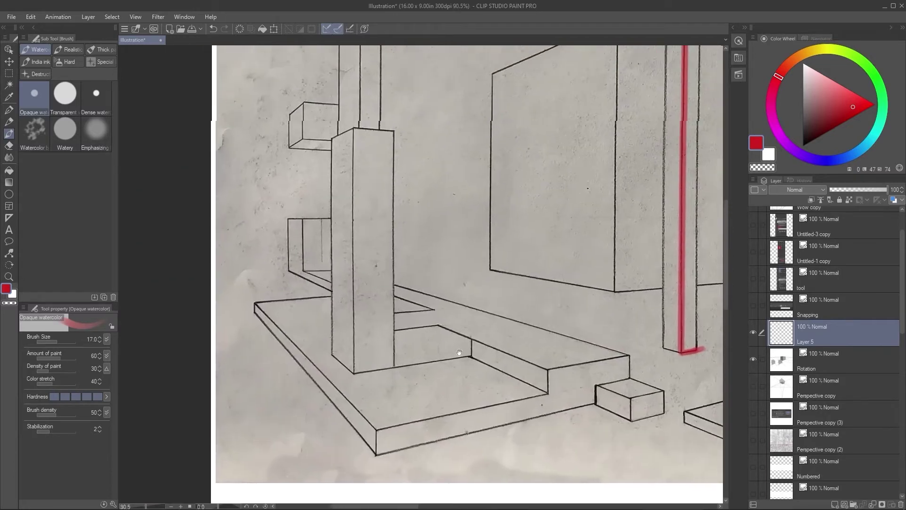
scroll(412, 336, "down", 2)
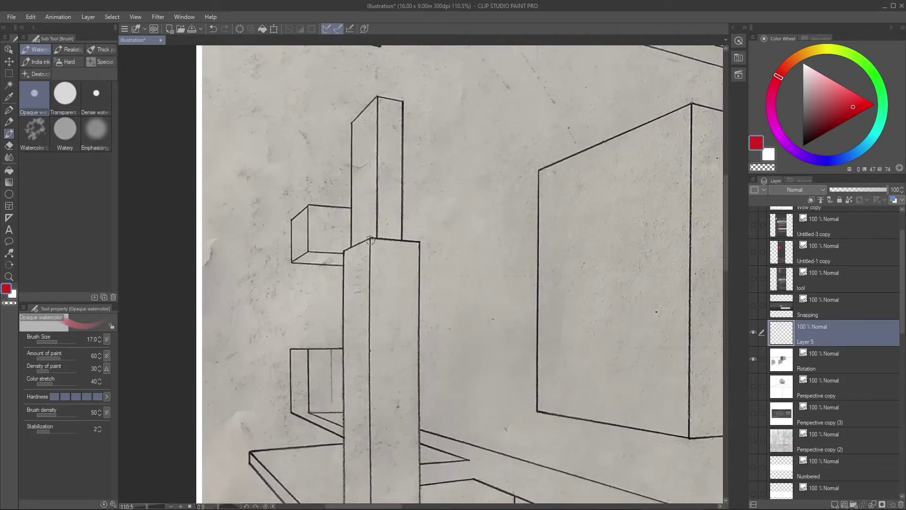
scroll(370, 241, "down", 2)
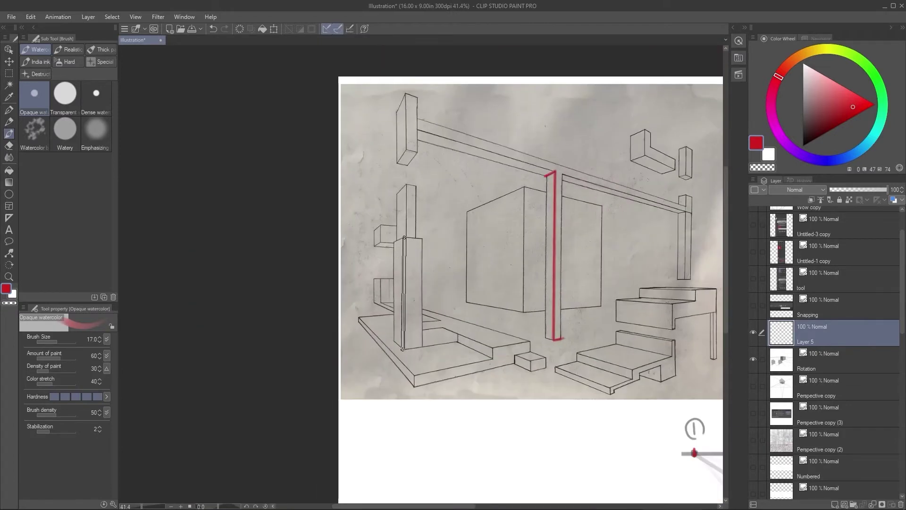
left_click_drag(405, 237, 404, 352)
left_click_drag(431, 296, 411, 297)
scroll(411, 297, "up", 2)
Undo the three red pillar strokes with Ctrl+Z
key("ctrl+z")
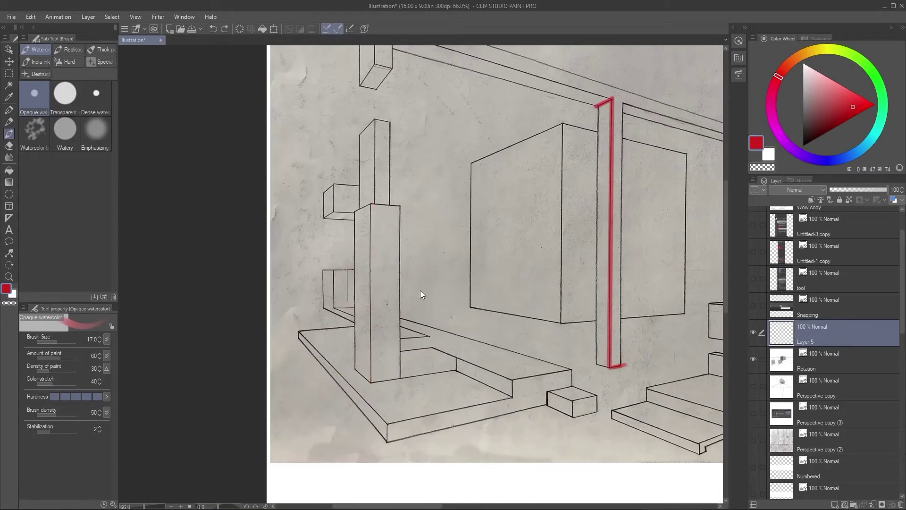
key("ctrl+z")
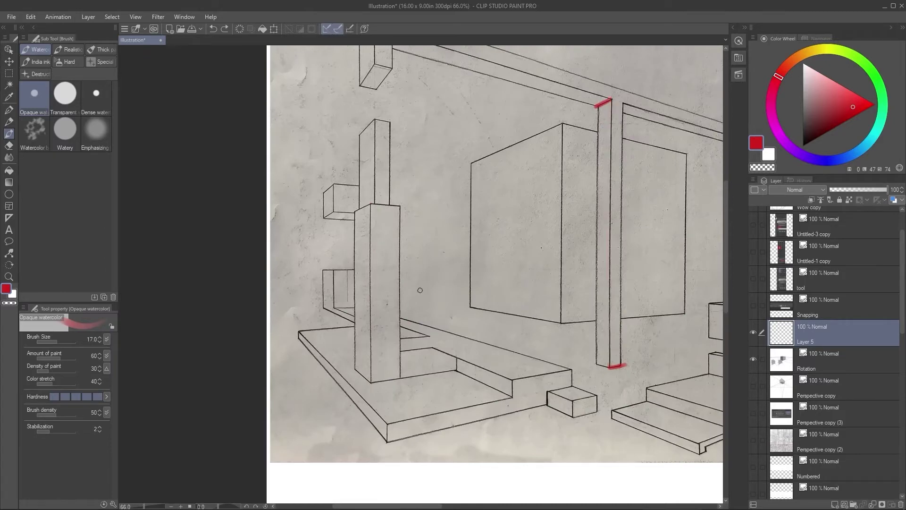
key("ctrl+z")
scroll(503, 286, "down", 1)
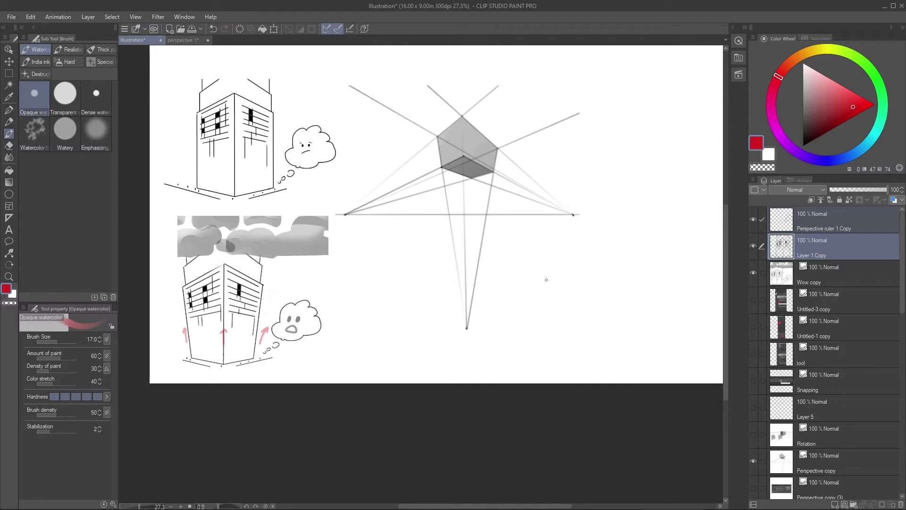
Add a new layer above Perspective ruler 1 Copy and dab red on the left and bottom vanishing points
left_click(836, 225)
key("ctrl+shift+n")
left_click_drag(516, 255, 487, 248)
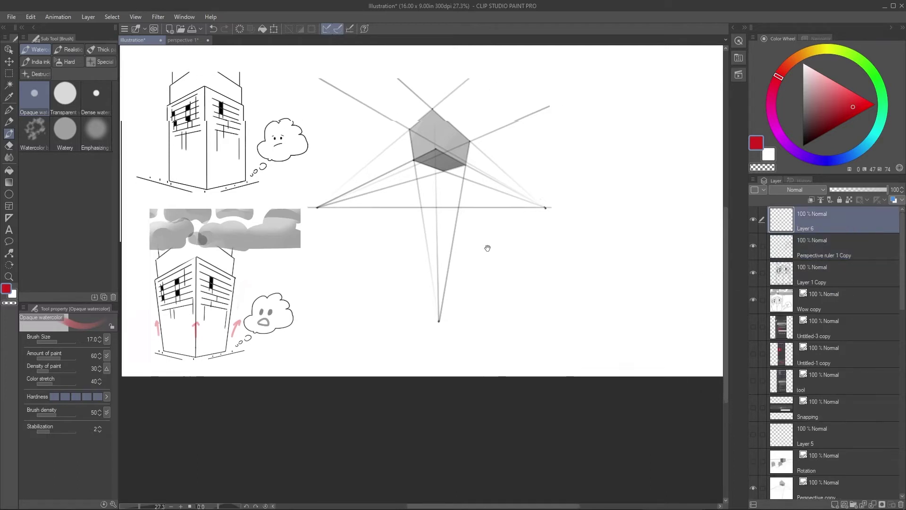
scroll(488, 247, "up", 2)
left_click(231, 235)
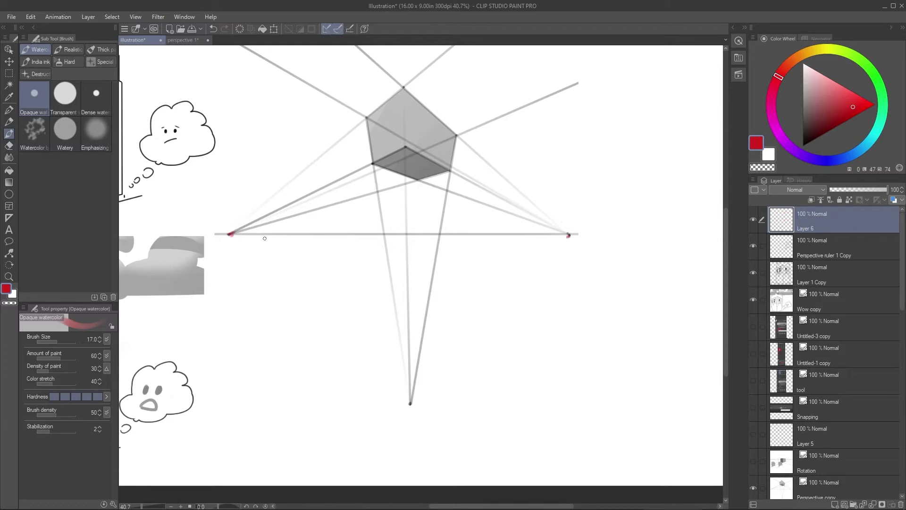
left_click(410, 404)
scroll(460, 340, "down", 2)
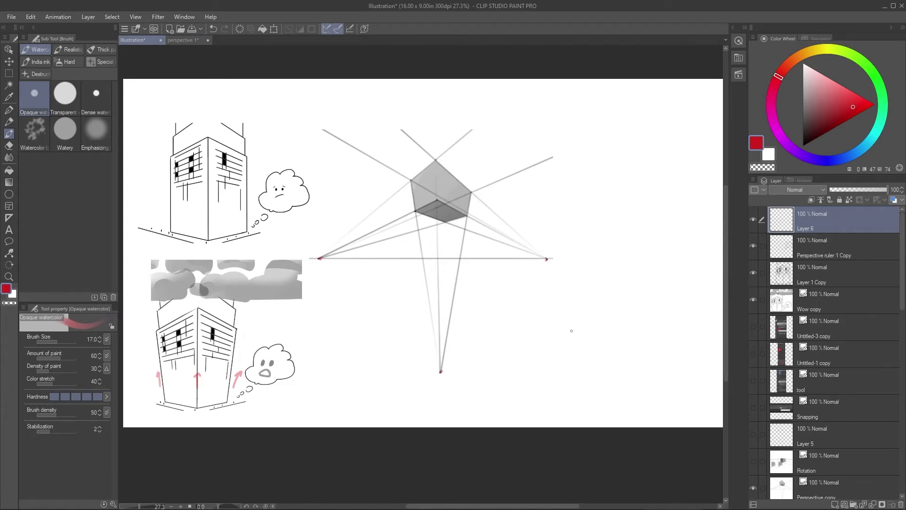
Draw ruler-snapped red lines converging on the top vanishing point above the shaded shape
left_click_drag(524, 308, 544, 303)
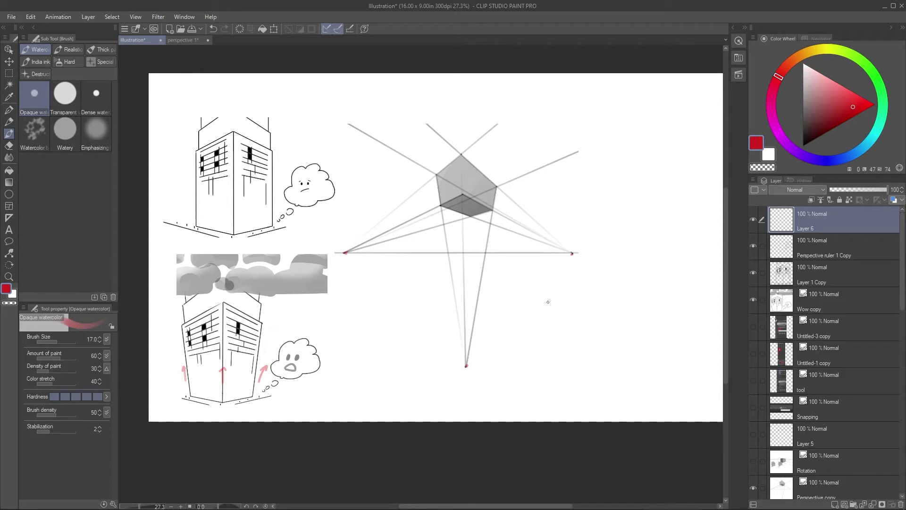
left_click(548, 302)
scroll(476, 363, "down", 1)
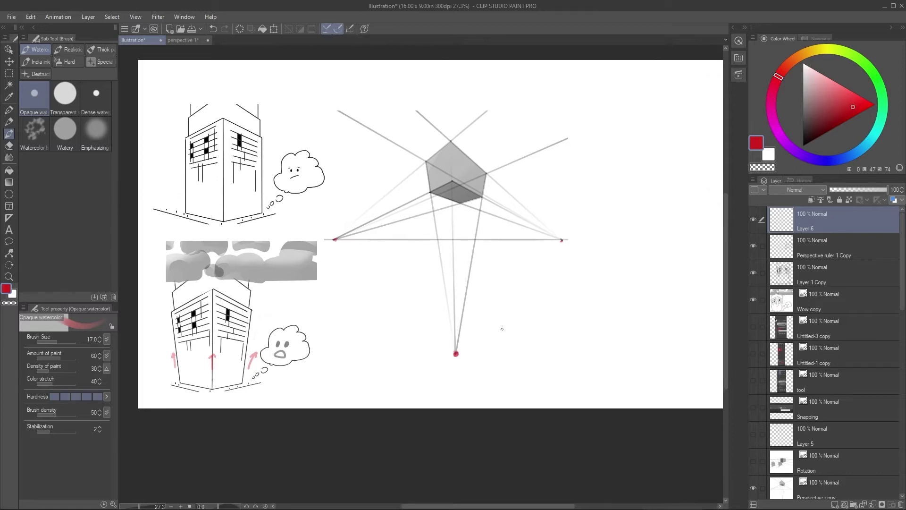
left_click_drag(521, 348, 384, 338)
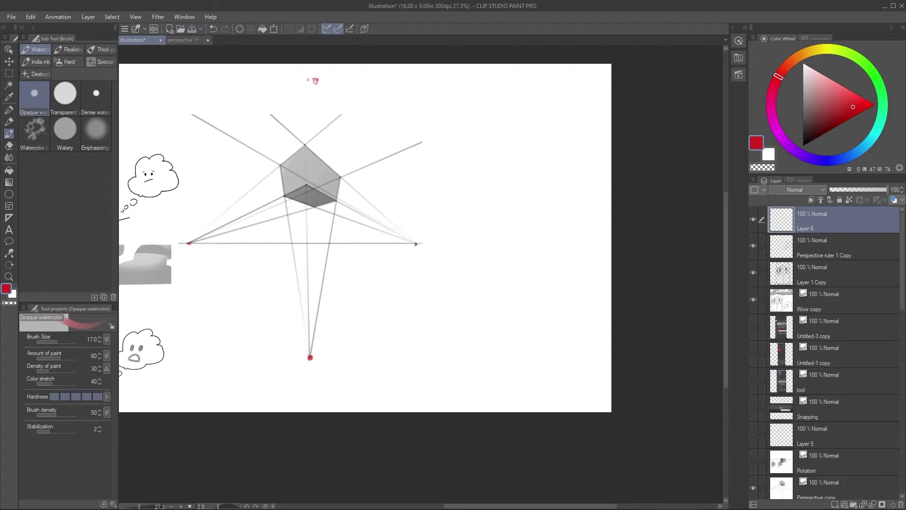
mouse_move(243, 326)
left_mouse_down()
mouse_move(309, 107)
mouse_move(356, 328)
left_mouse_up()
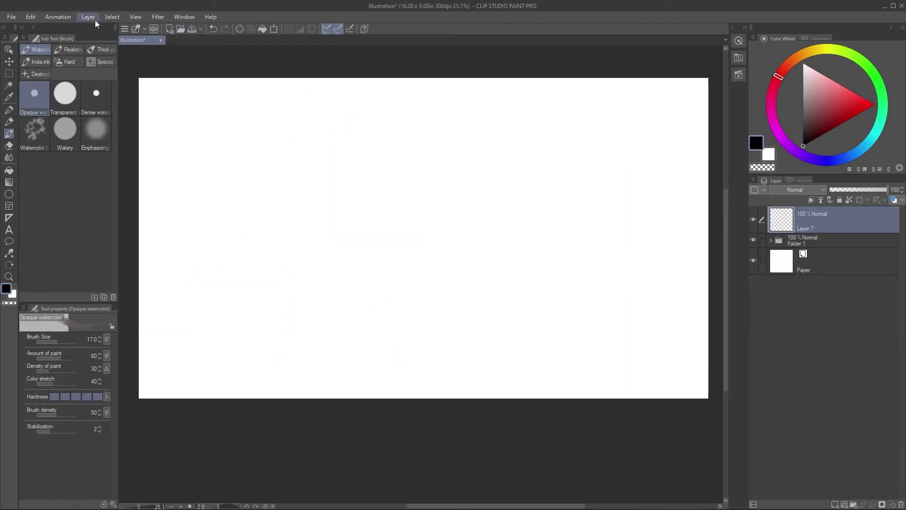
Create a 2 points perspective ruler on a new layer via Layer > Ruler/Frame > Create Perspective Ruler
left_click(95, 20)
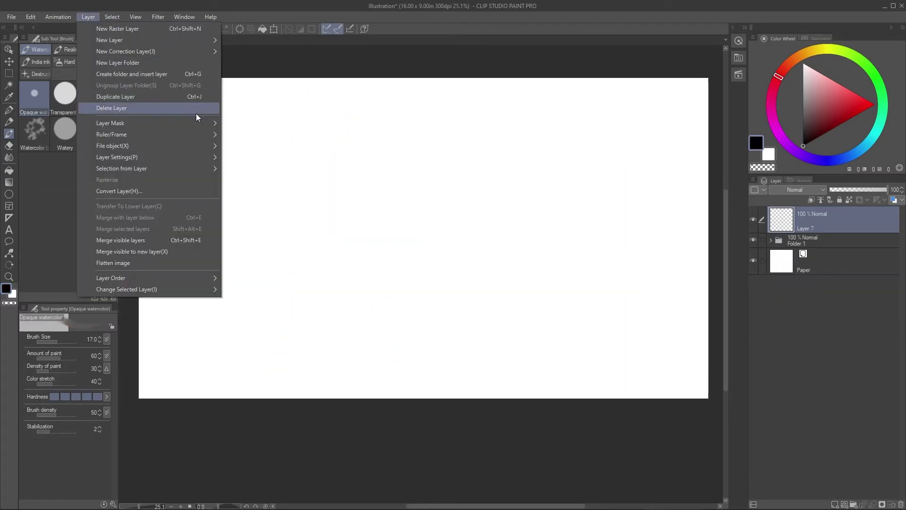
mouse_move(203, 135)
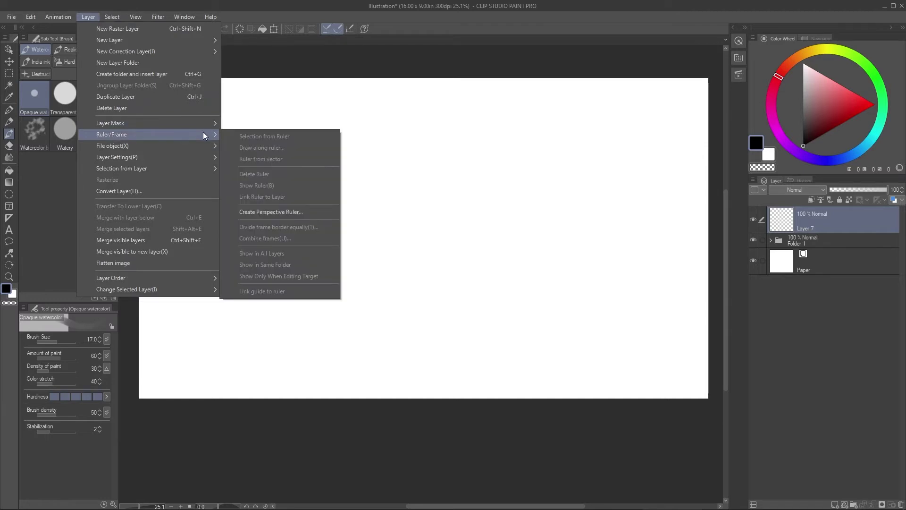
left_click(306, 213)
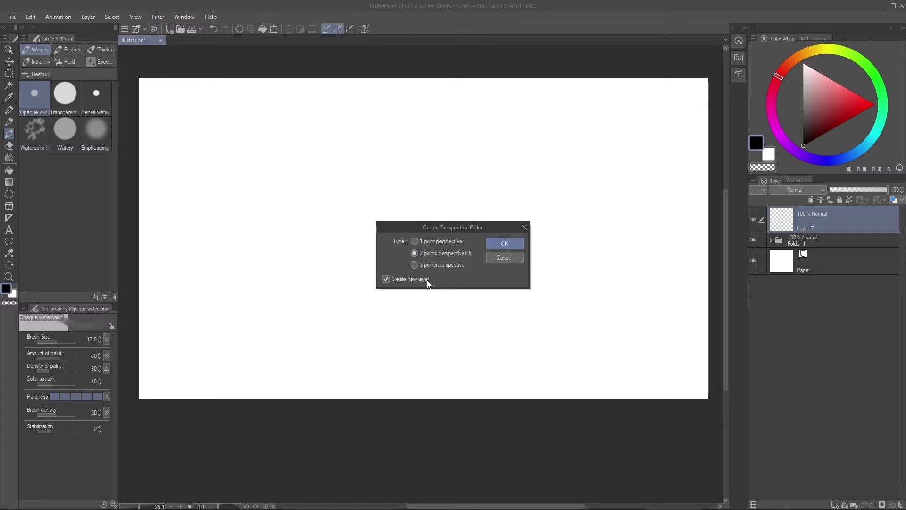
left_click(491, 241)
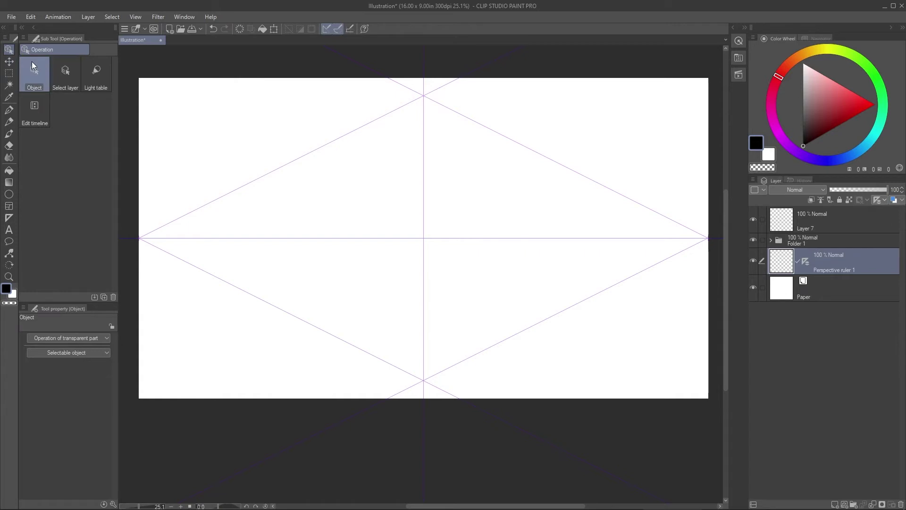
Adjust the perspective ruler's horizon, left vanishing point and the two left guide lines
left_click(402, 238)
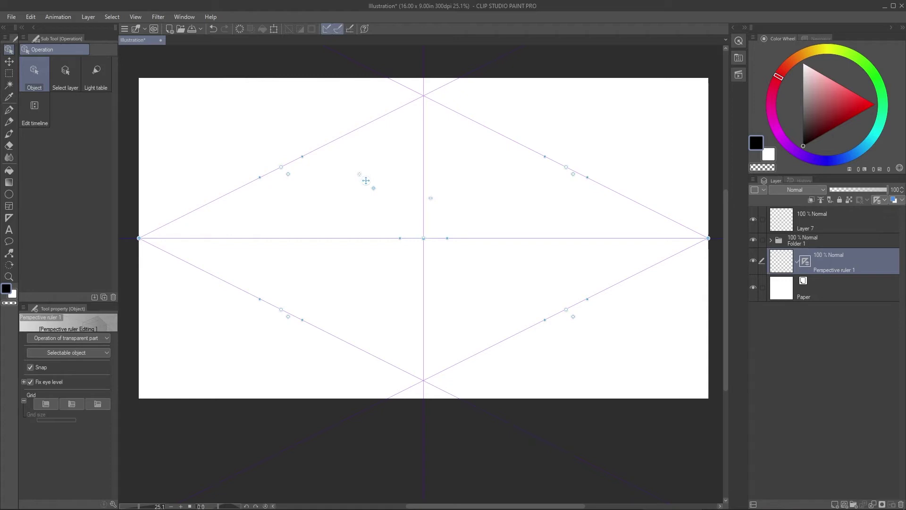
scroll(420, 222, "down", 1)
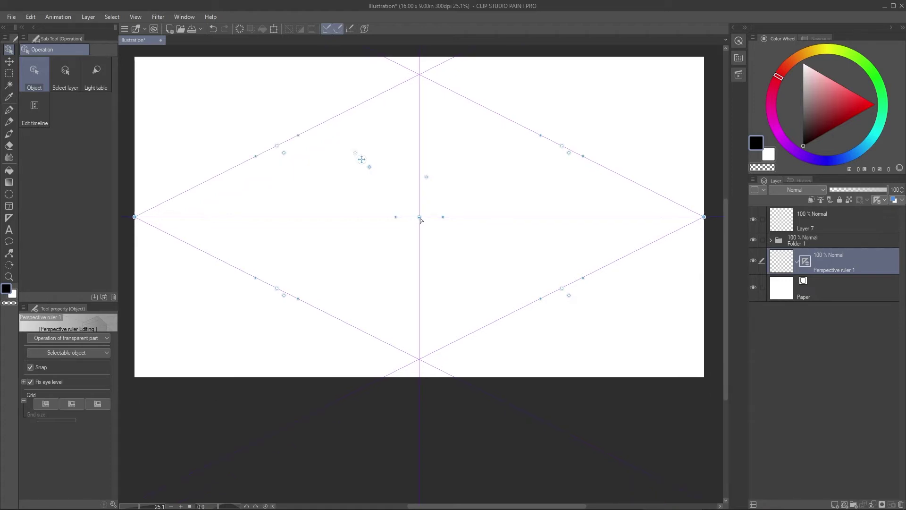
mouse_move(421, 220)
left_mouse_down()
mouse_move(416, 245)
mouse_move(395, 200)
mouse_move(426, 245)
mouse_move(414, 240)
mouse_move(439, 240)
mouse_move(390, 247)
mouse_move(424, 220)
mouse_move(445, 233)
mouse_move(418, 208)
mouse_move(395, 231)
mouse_move(437, 207)
mouse_move(375, 204)
mouse_move(443, 245)
mouse_move(391, 222)
mouse_move(424, 226)
mouse_move(419, 217)
left_mouse_up()
scroll(362, 163, "up", 2)
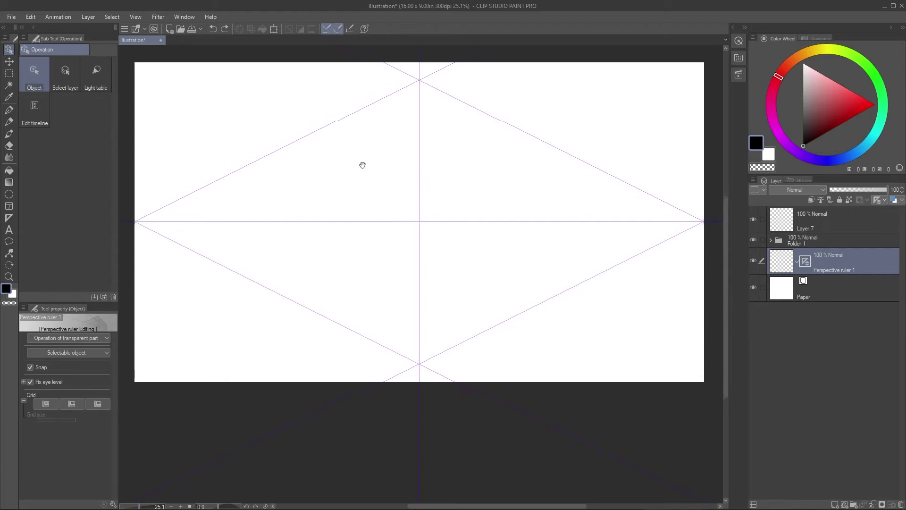
left_click_drag(358, 203, 392, 158)
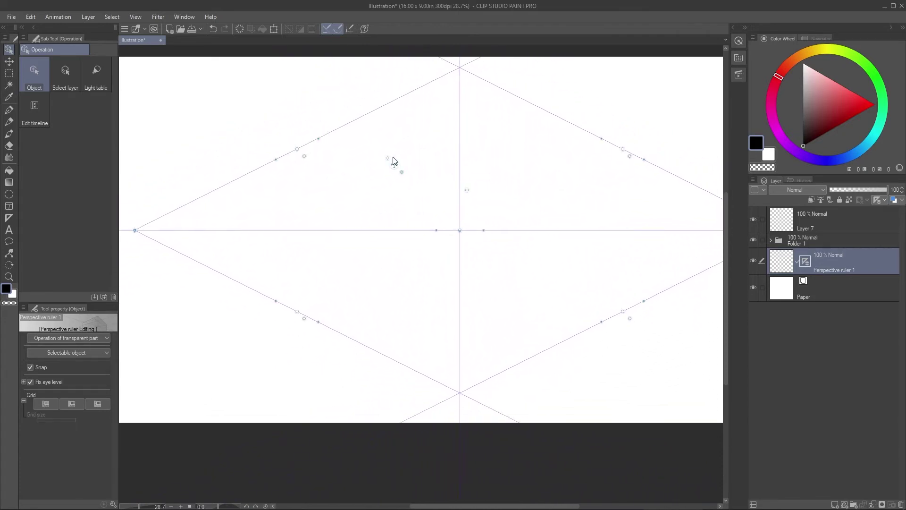
key("ctrl+z")
scroll(363, 191, "down", 1)
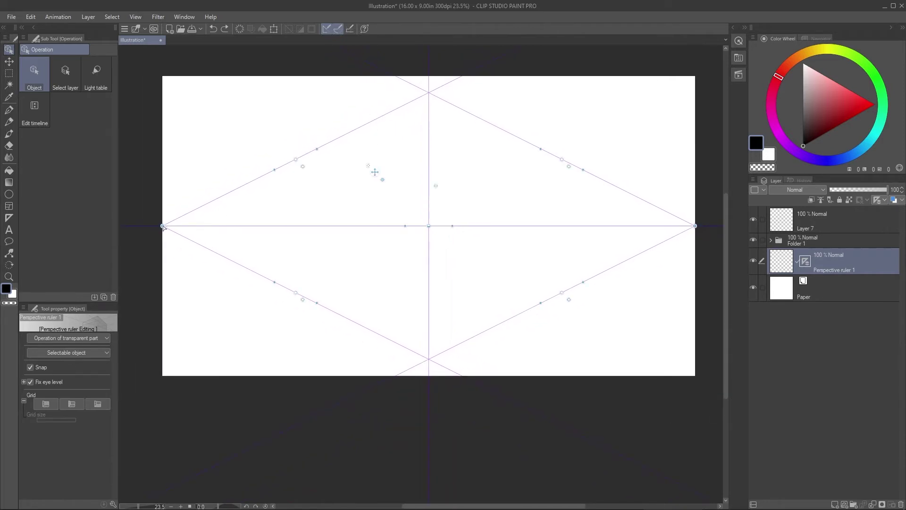
mouse_move(162, 226)
left_mouse_down()
mouse_move(245, 224)
mouse_move(149, 225)
mouse_move(316, 225)
mouse_move(162, 226)
left_mouse_up()
left_click(199, 226)
left_click_drag(296, 160, 281, 138)
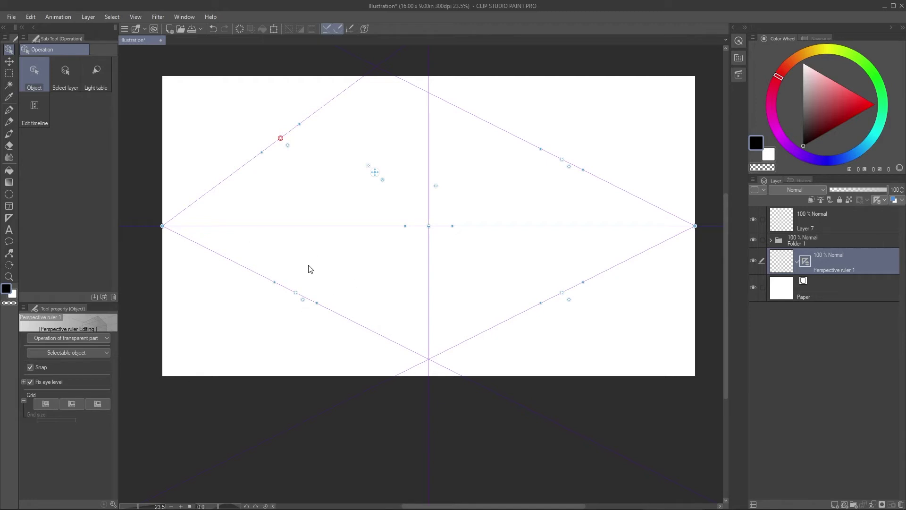
left_click_drag(296, 293, 300, 293)
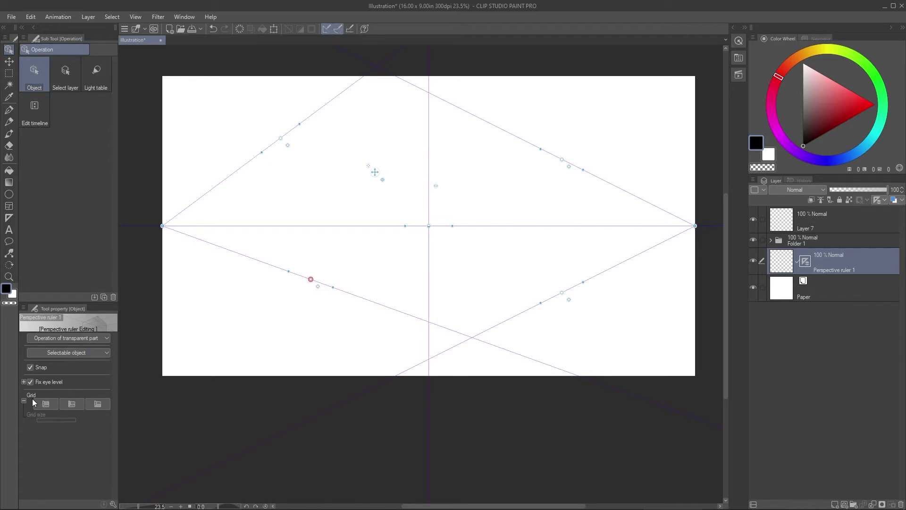
Turn on perspective grids for both walls and the floor
left_click(51, 403)
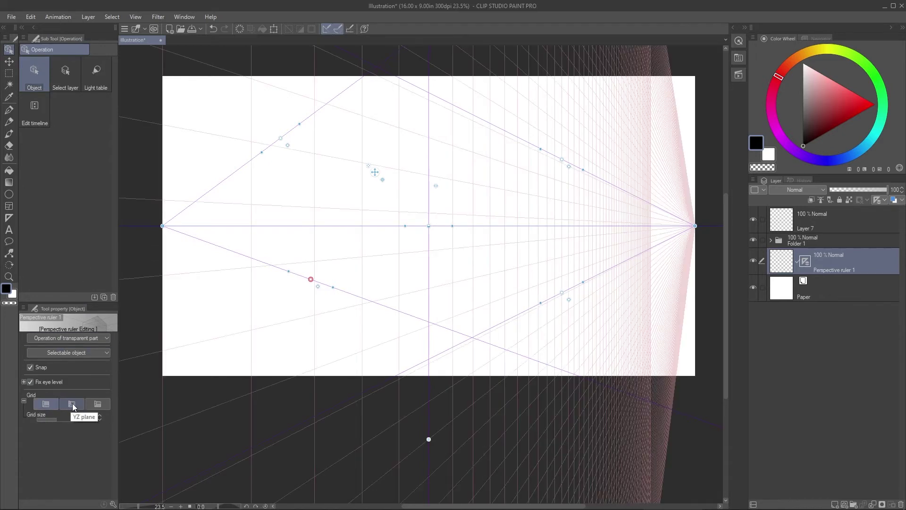
left_click(72, 405)
left_click(98, 404)
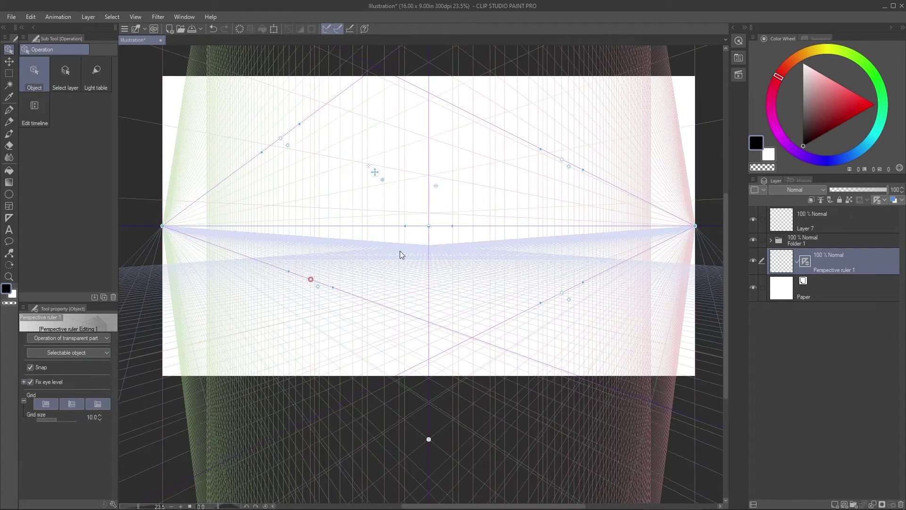
Hide both wall grids, leaving only the floor grid visible
left_click(46, 404)
left_click(72, 403)
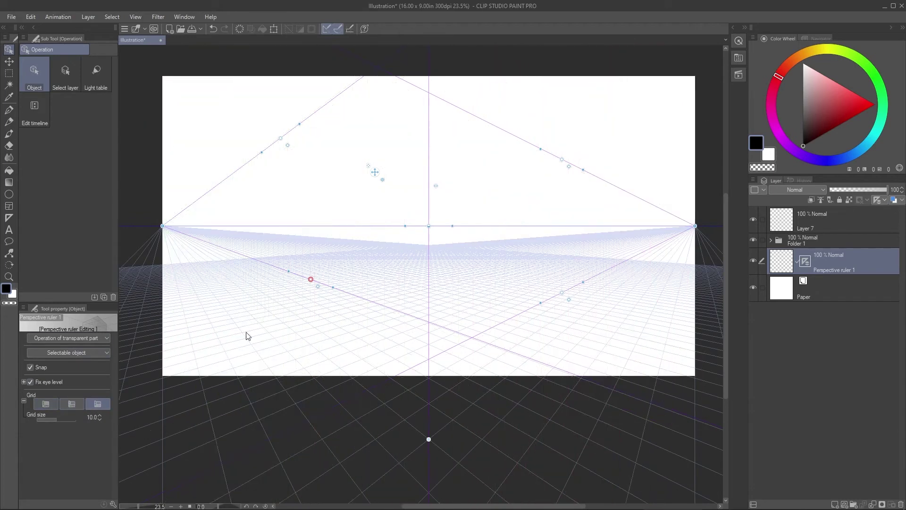
scroll(415, 259, "down", 5)
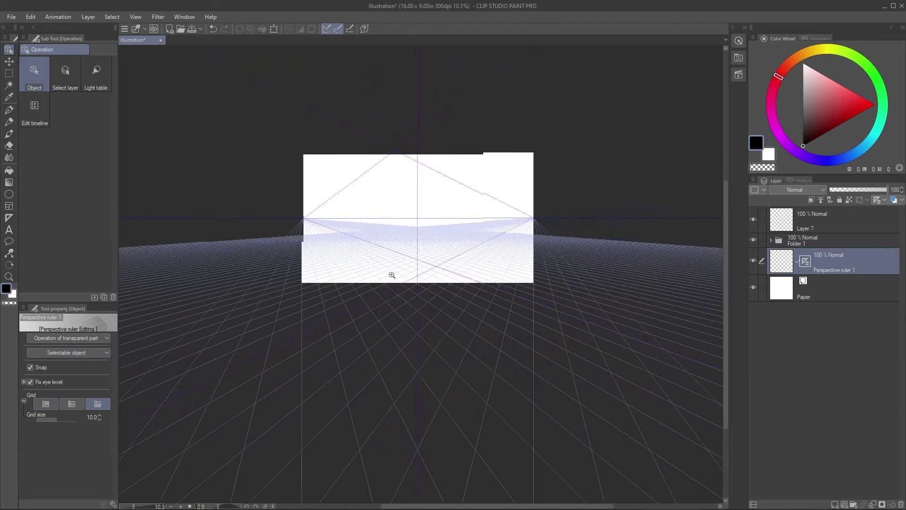
scroll(425, 235, "up", 5)
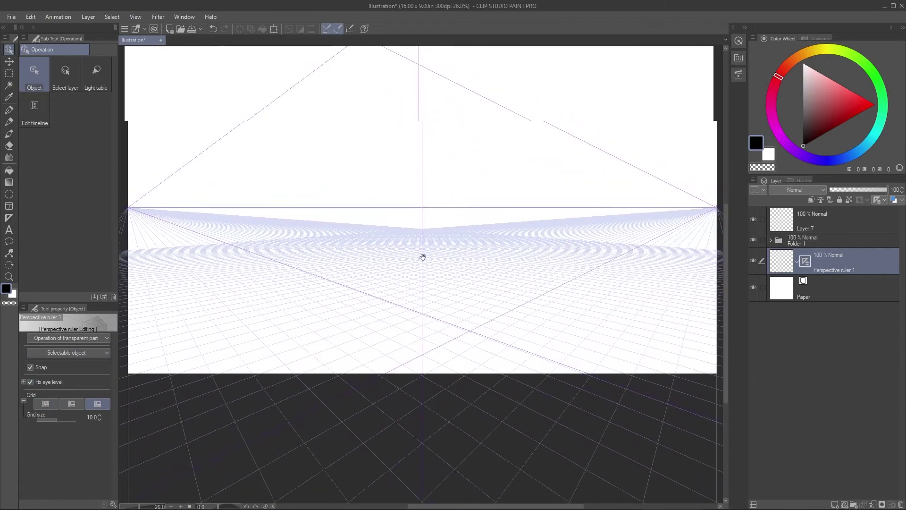
scroll(433, 259, "down", 2)
scroll(435, 261, "up", 2)
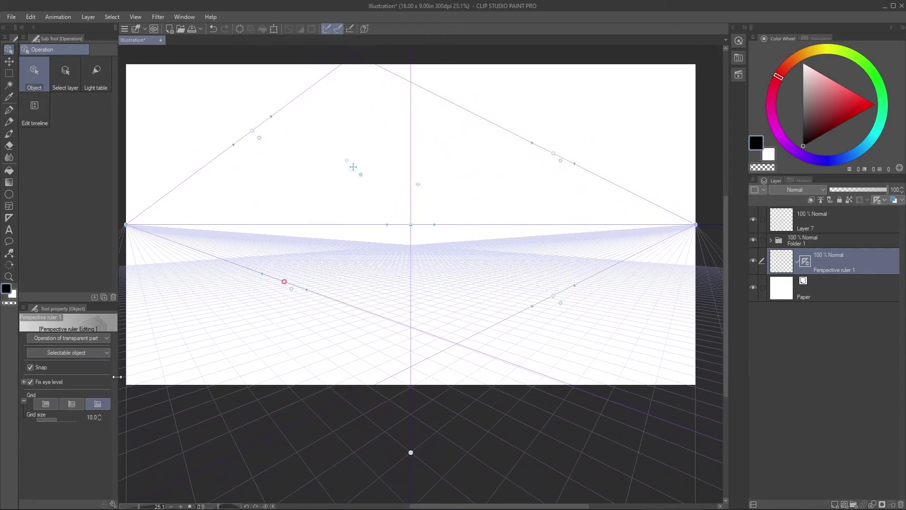
Make the floor grid finer at size 1.6 and drag the left vanishing point far left
left_click(106, 403)
left_click(108, 402)
mouse_move(57, 418)
left_mouse_down()
mouse_move(42, 421)
mouse_move(61, 415)
left_mouse_up()
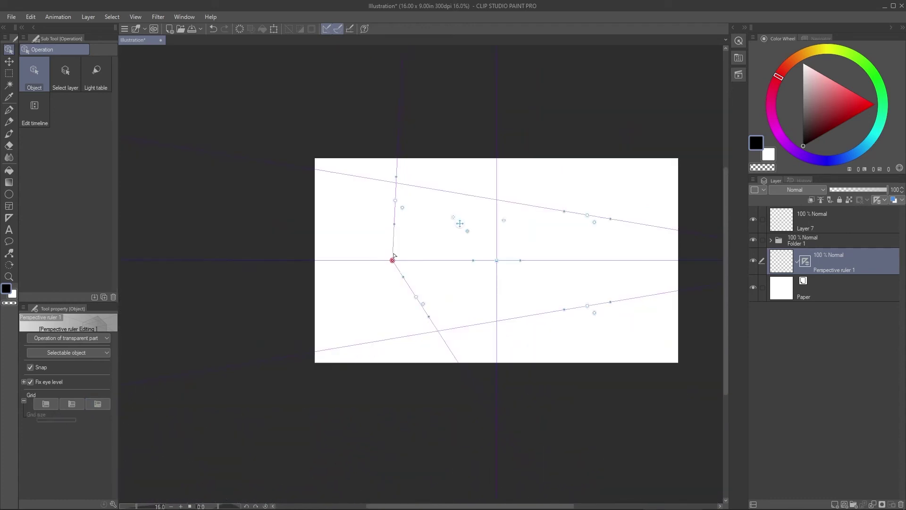
left_click_drag(394, 256, 261, 261)
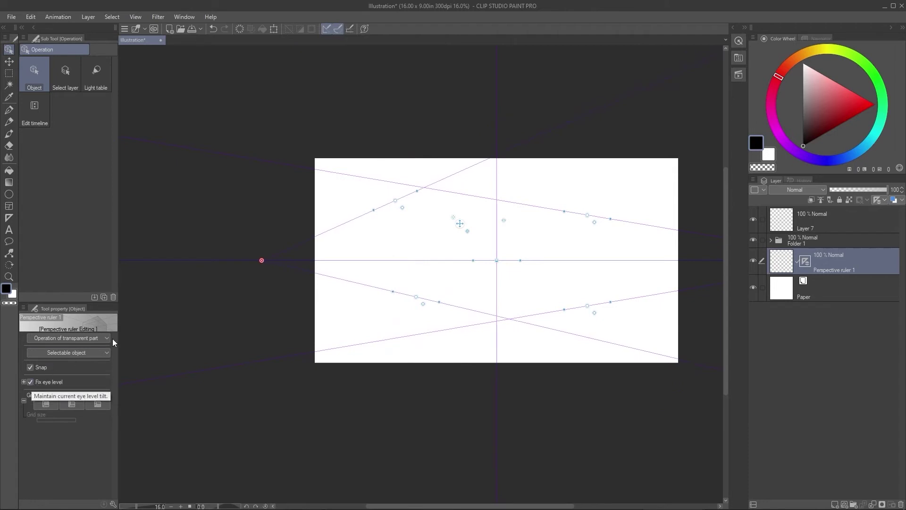
Slide the left vanishing point along the horizon toward the left edge, undoing a tilting move
left_click_drag(263, 259, 384, 257)
scroll(422, 265, "up", 2)
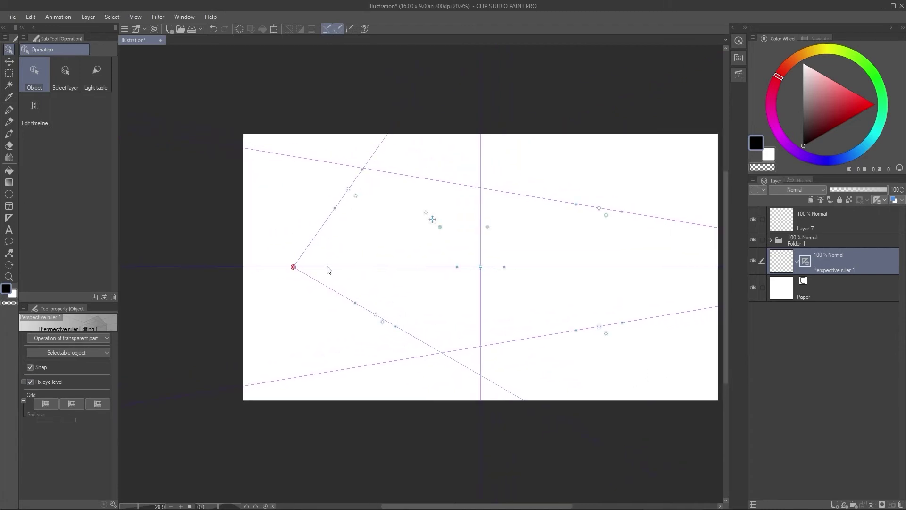
left_click_drag(290, 269, 265, 268)
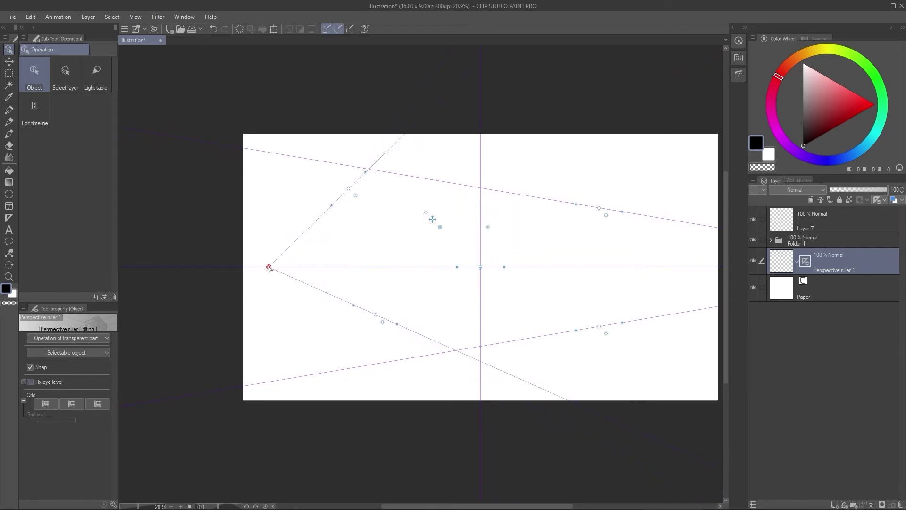
left_click_drag(269, 268, 296, 250)
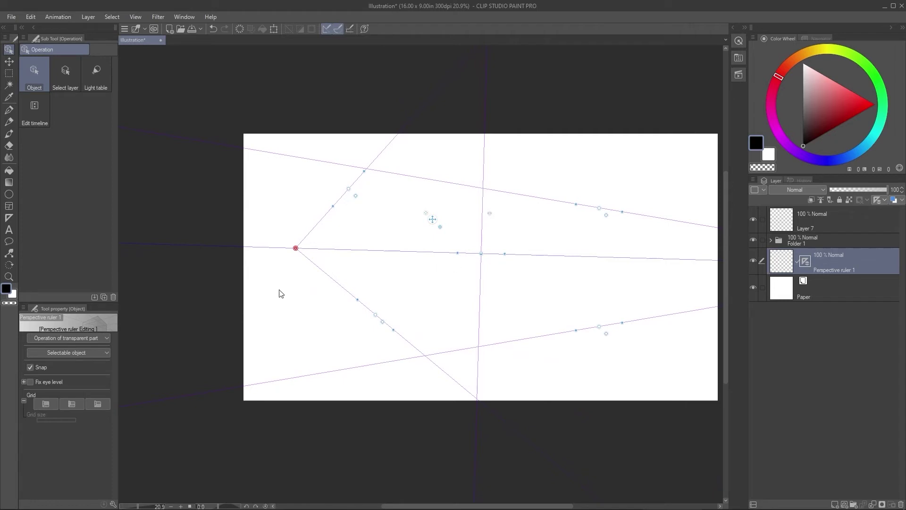
key("ctrl+z")
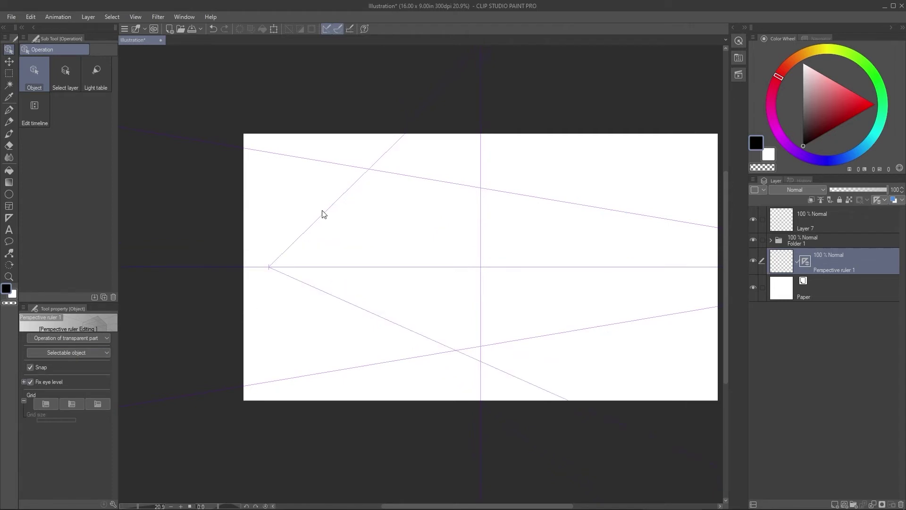
Re-angle the ruler's guide lines and vanishing point, undoing an accidental horizon tilt
left_click(354, 192)
left_click_drag(331, 208, 340, 211)
left_click_drag(330, 269, 321, 205)
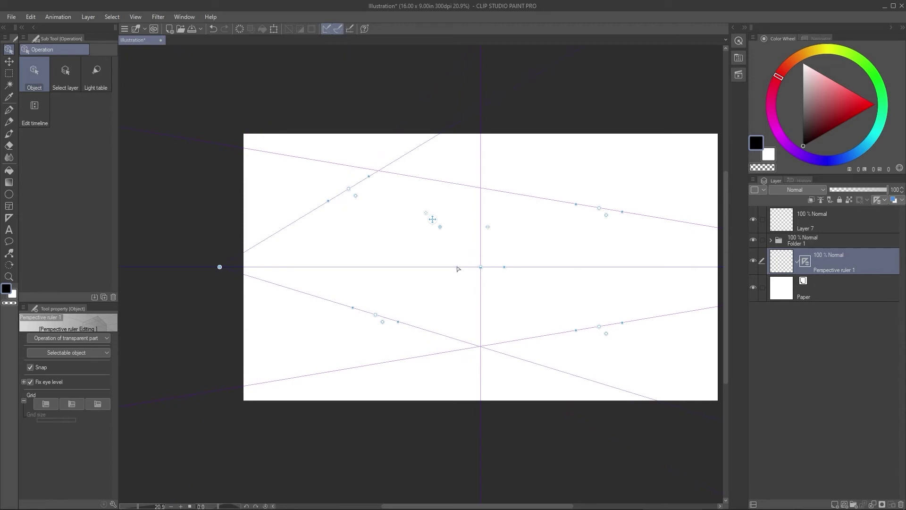
mouse_move(457, 269)
left_mouse_down()
mouse_move(453, 261)
mouse_move(453, 274)
left_mouse_up()
key("ctrl+z")
left_click_drag(525, 197, 453, 178)
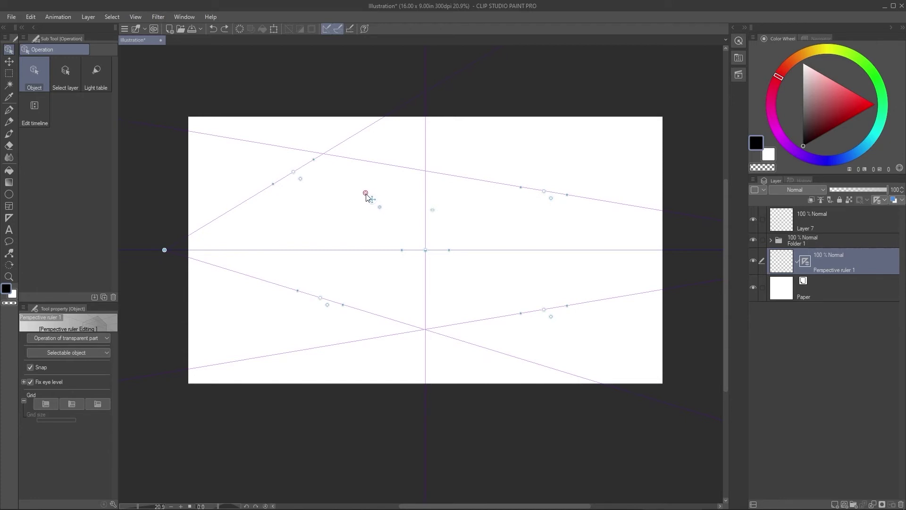
mouse_move(367, 198)
left_mouse_down()
mouse_move(291, 151)
mouse_move(195, 127)
mouse_move(209, 130)
left_mouse_up()
Settle the vertical-guide snapping and draw grey perspective lines for the box's base
left_click(432, 210)
left_click(432, 211)
left_click(434, 211)
left_click(433, 210)
left_click_drag(291, 283, 523, 329)
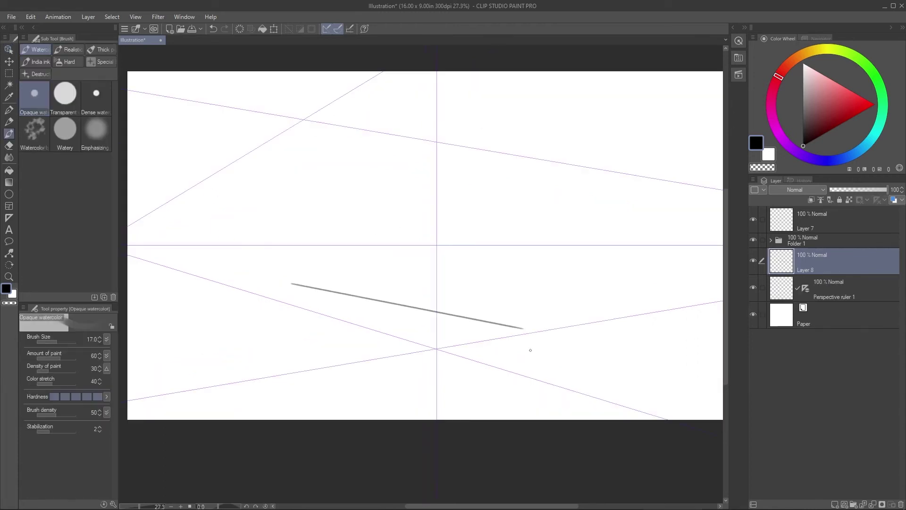
key("ctrl+z")
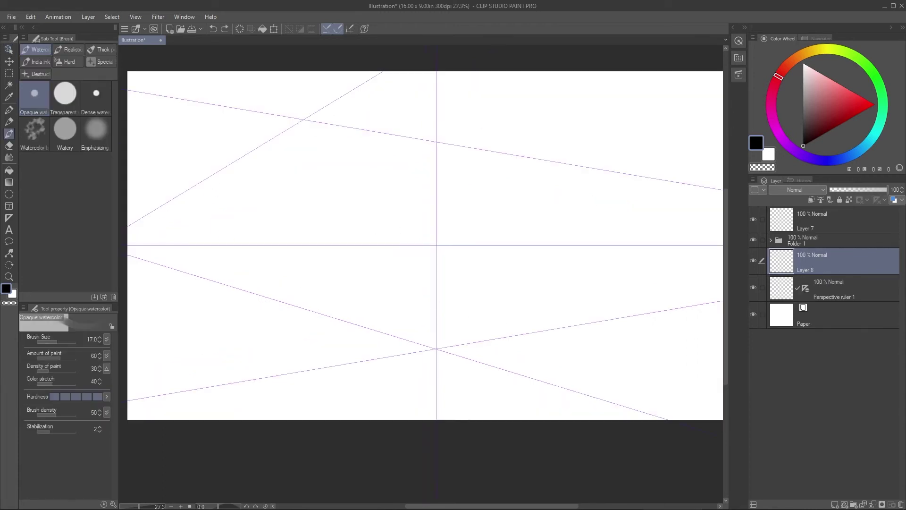
mouse_move(315, 289)
left_mouse_down()
mouse_move(472, 321)
mouse_move(611, 302)
left_mouse_up()
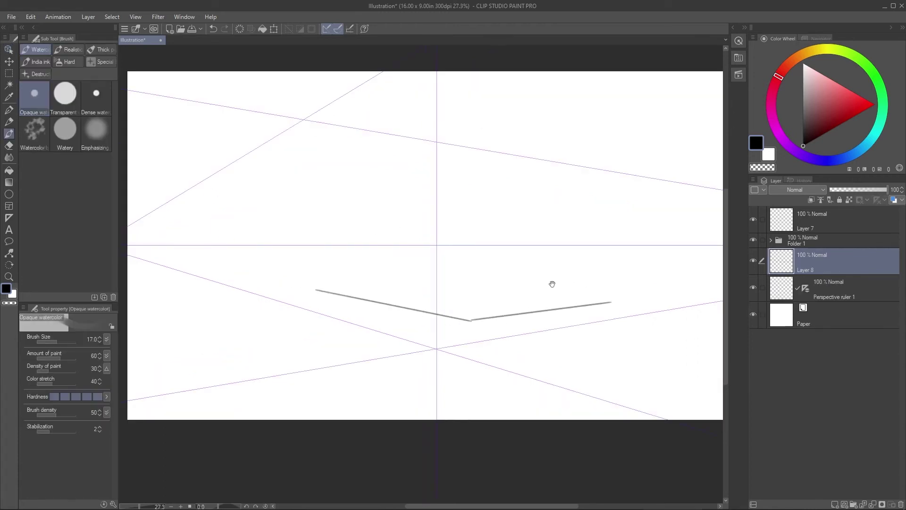
scroll(289, 275, "right", 2)
mouse_move(282, 287)
left_mouse_down()
mouse_move(436, 278)
mouse_move(620, 319)
mouse_move(500, 311)
left_mouse_up()
Draw the box's vertical edges from the front and left corners plus its right side
left_click_drag(439, 320, 438, 217)
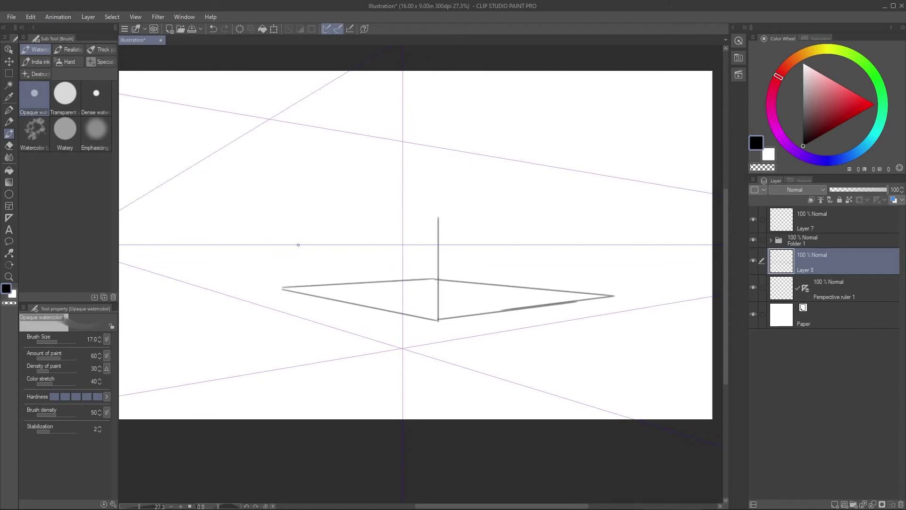
mouse_move(283, 286)
left_mouse_down()
mouse_move(288, 206)
mouse_move(428, 185)
mouse_move(439, 228)
left_mouse_up()
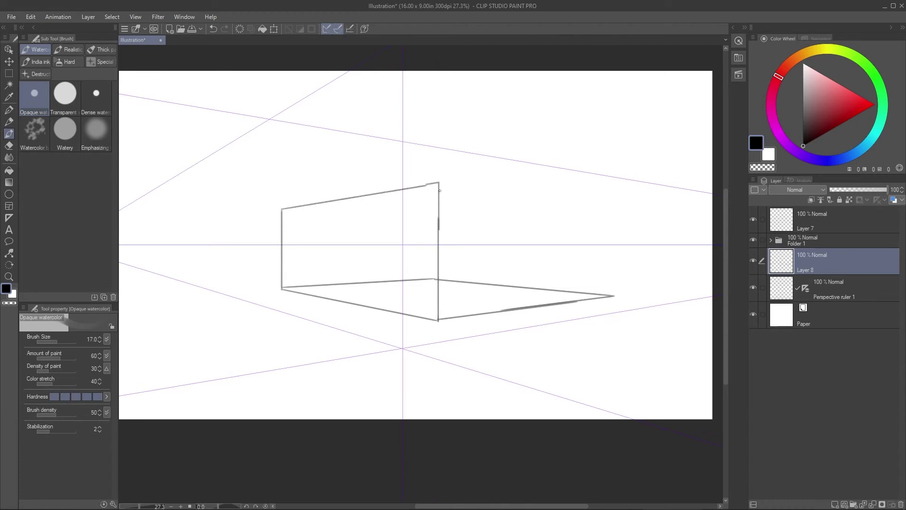
mouse_move(441, 184)
left_mouse_down()
mouse_move(618, 201)
mouse_move(617, 292)
mouse_move(596, 296)
left_mouse_up()
key("ctrl+z")
key("ctrl+z")
scroll(448, 150, "right", 4)
scroll(449, 149, "down", 1)
left_click_drag(515, 169, 517, 249)
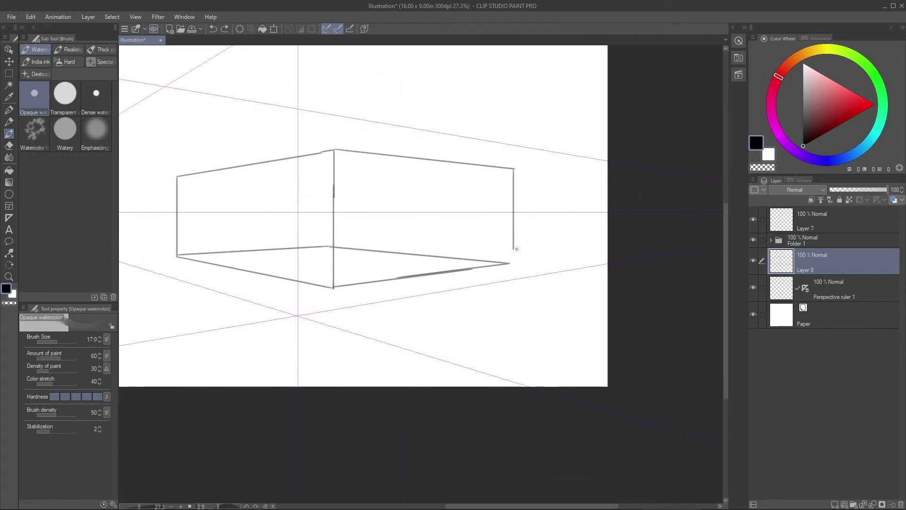
scroll(530, 257, "up", 3)
scroll(517, 258, "down", 2)
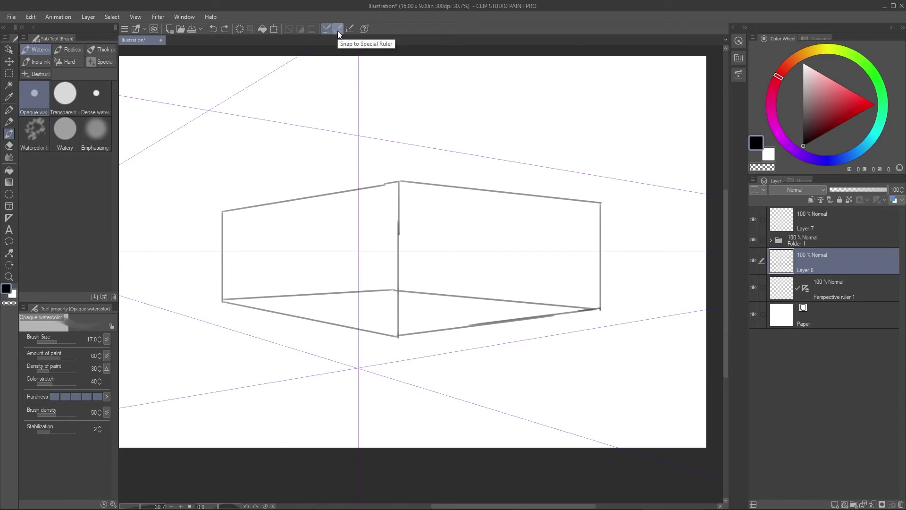
Enable snapping to the perspective ruler and try strokes along the box's top edges
left_click(338, 30)
mouse_move(359, 172)
left_mouse_down()
mouse_move(421, 129)
mouse_move(357, 162)
left_mouse_up()
mouse_move(375, 112)
left_mouse_down()
mouse_move(374, 200)
mouse_move(406, 203)
mouse_move(319, 188)
left_mouse_up()
key("ctrl+z")
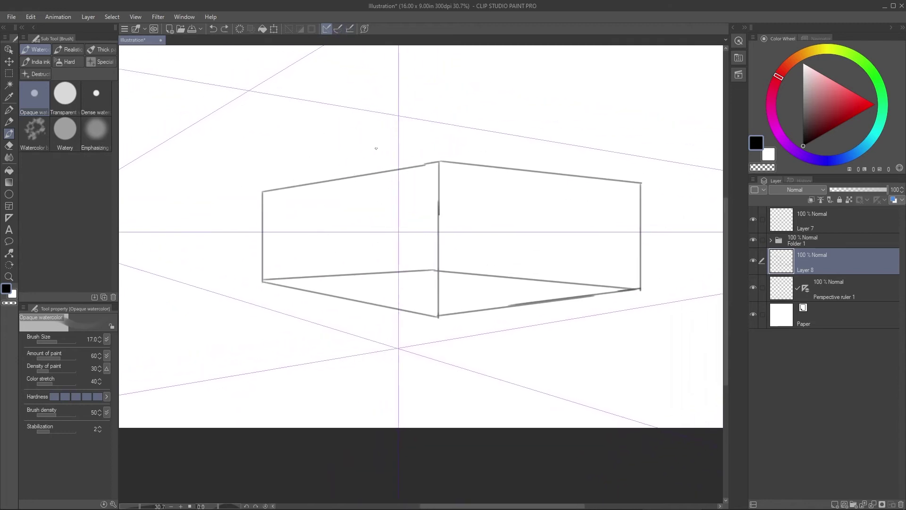
left_click(339, 29)
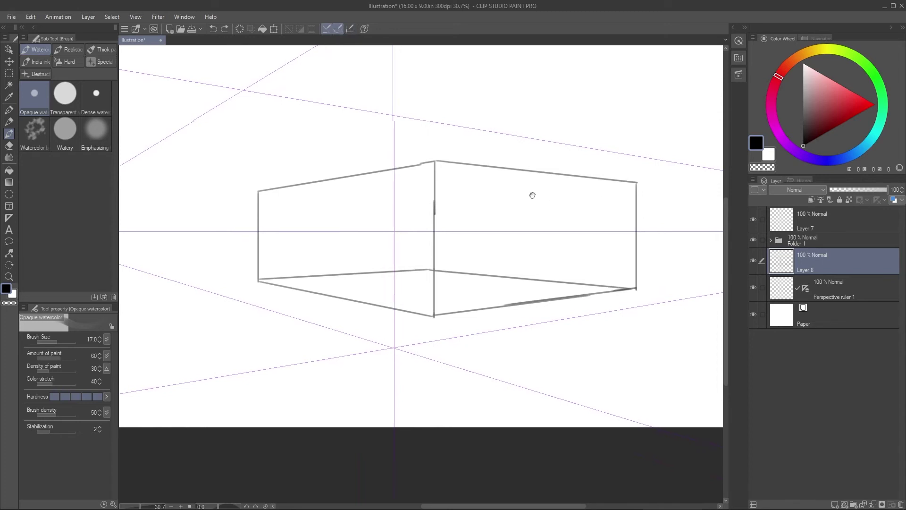
left_click_drag(532, 194, 519, 196)
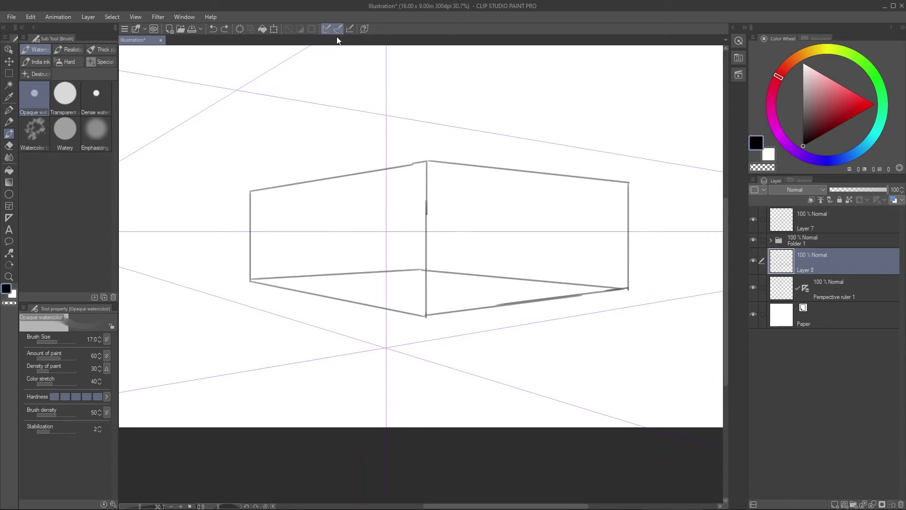
left_click_drag(344, 198, 338, 131)
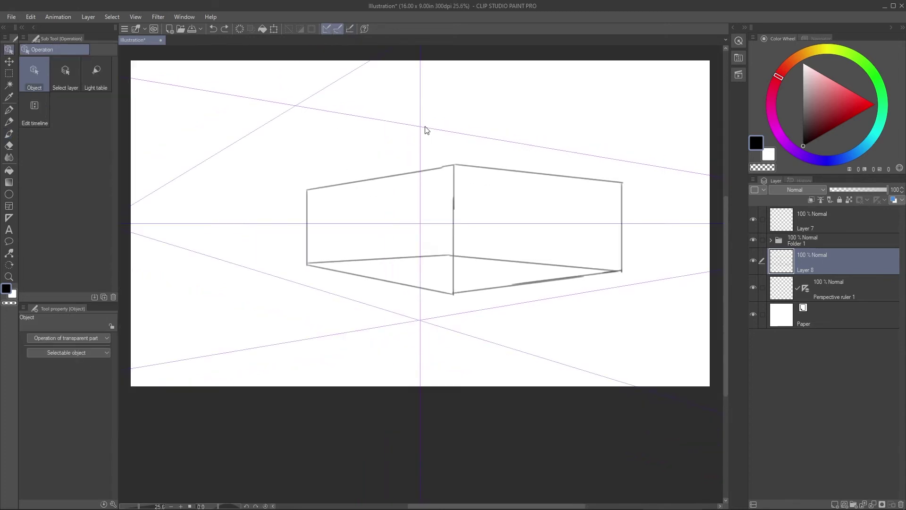
Disable snapping to the perspective ruler's vertical guide
left_click(426, 129)
scroll(432, 157, "down", 1)
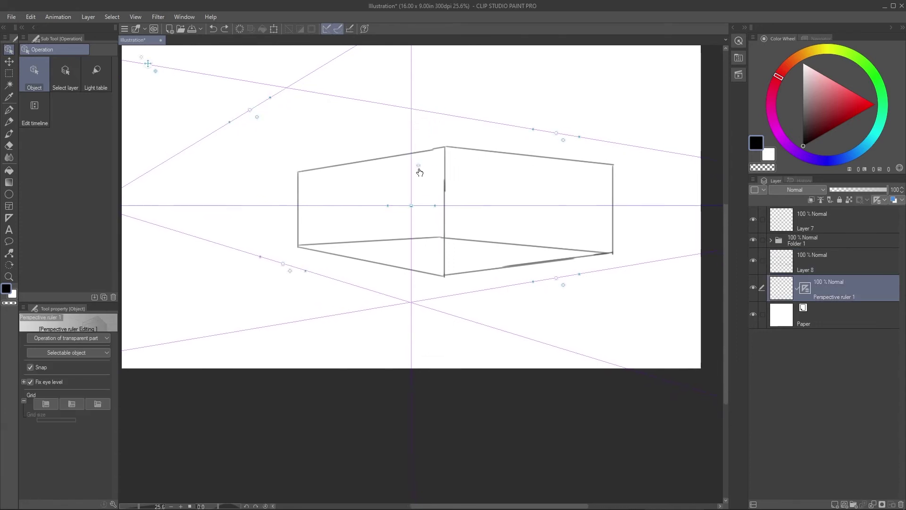
left_click(419, 169)
Test several brush strokes above the box and undo every one of them
key("b")
scroll(425, 156, "up", 2)
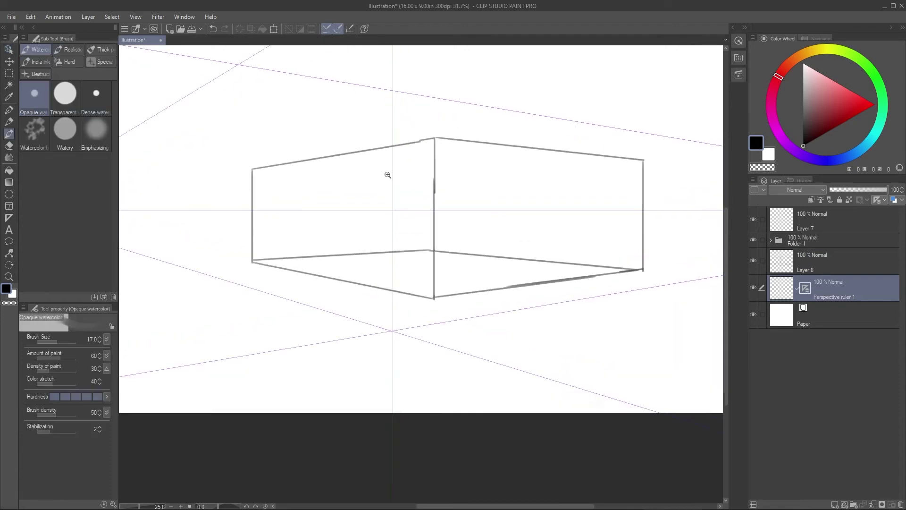
mouse_move(410, 162)
left_mouse_down()
mouse_move(402, 227)
mouse_move(431, 196)
mouse_move(399, 191)
left_mouse_up()
key("ctrl+z")
left_click_drag(392, 125, 315, 134)
key("ctrl+z")
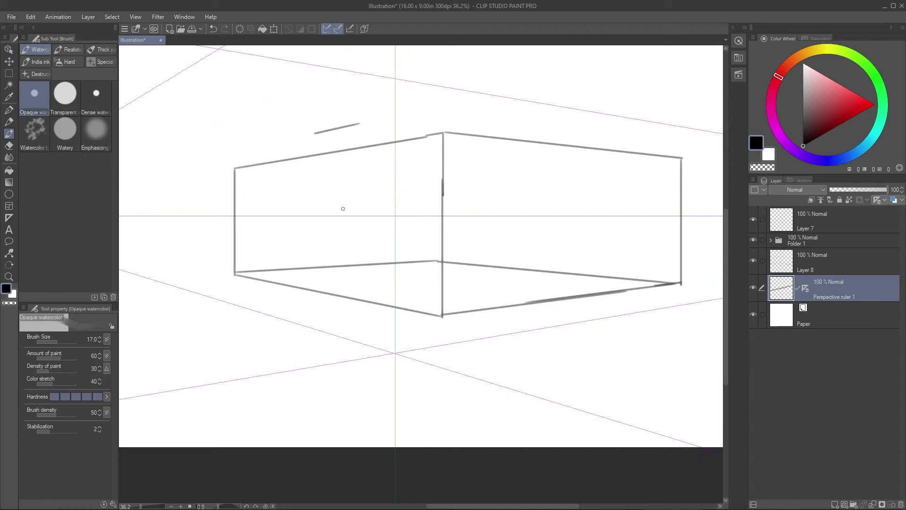
key("ctrl+z")
left_click(344, 169)
key("ctrl+z")
key("ctrl+z")
left_click_drag(343, 171, 265, 155)
key("ctrl+z")
left_click_drag(309, 77, 182, 125)
key("ctrl+z")
mouse_move(340, 105)
left_mouse_down()
mouse_move(216, 135)
mouse_move(493, 86)
left_mouse_up()
key("ctrl+z")
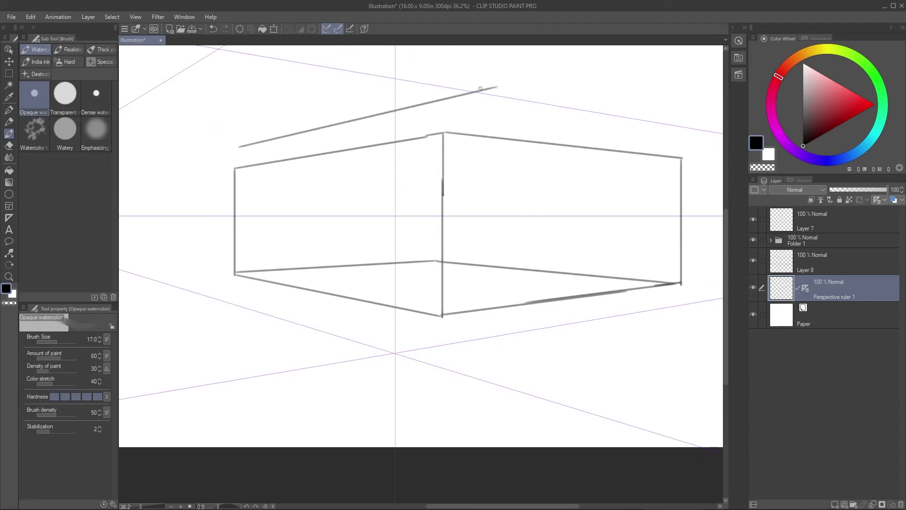
key("ctrl+z")
scroll(374, 145, "down", 3)
Apply Horizontalize eye level to the perspective ruler, then reopen its context menu
key("o")
right_click(284, 235)
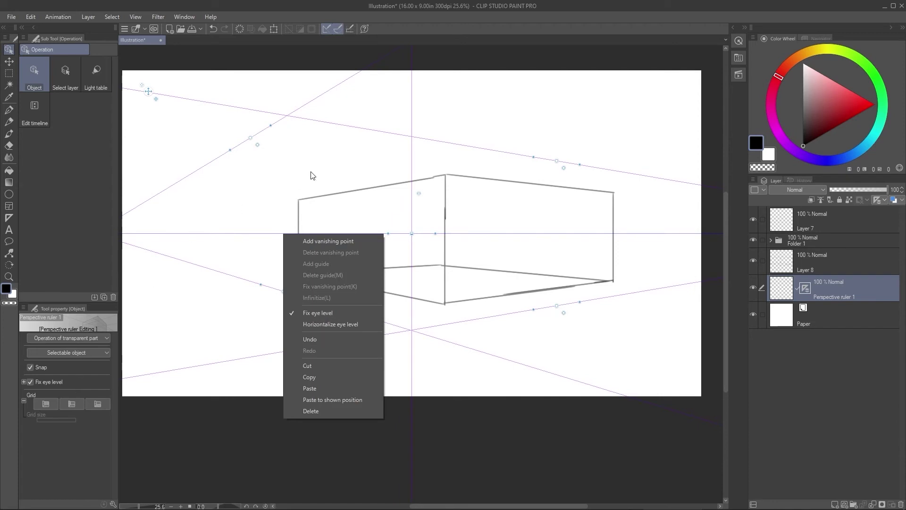
left_click(241, 261)
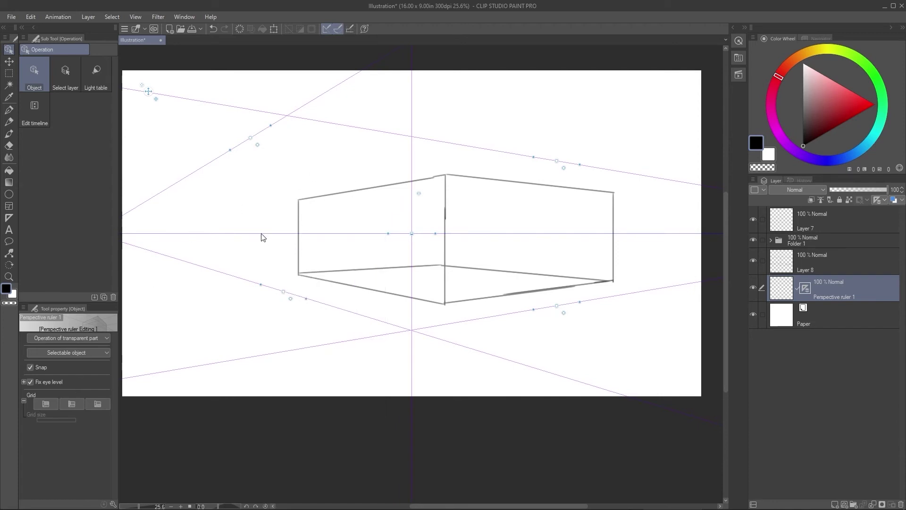
right_click(264, 236)
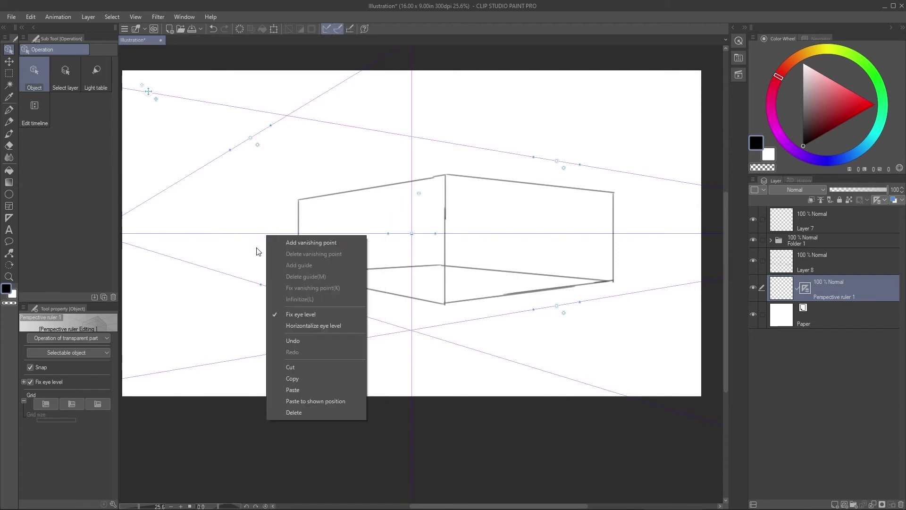
left_click(342, 329)
right_click(293, 234)
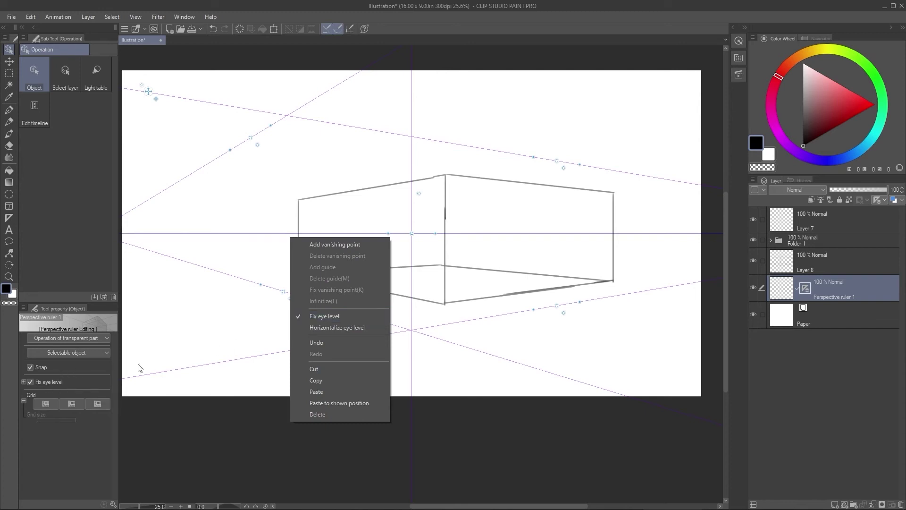
Use Add vanishing point and drag the new point high above the eye level
left_click(350, 249)
mouse_move(284, 255)
left_mouse_down()
mouse_move(357, 266)
mouse_move(360, 245)
mouse_move(297, 231)
mouse_move(267, 156)
mouse_move(374, 125)
mouse_move(506, 189)
mouse_move(232, 171)
mouse_move(262, 246)
mouse_move(283, 215)
mouse_move(275, 244)
left_mouse_up()
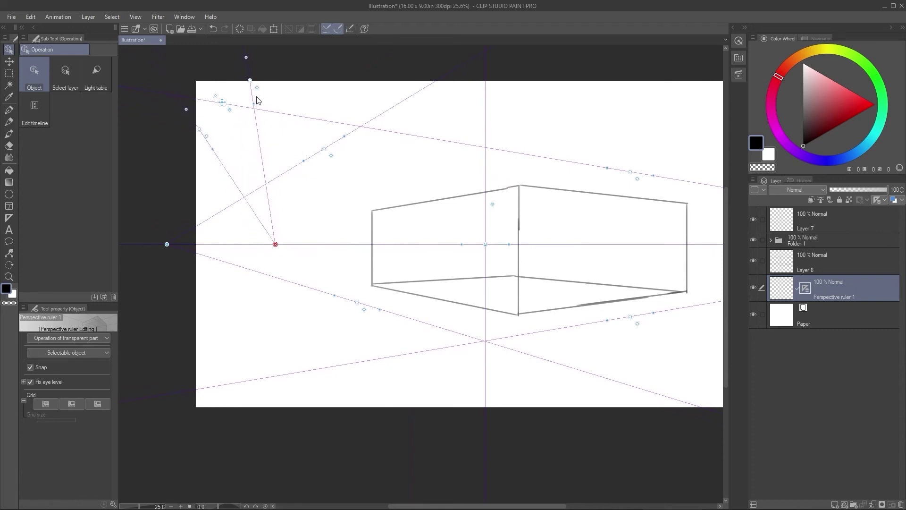
left_click_drag(250, 81, 366, 202)
key("ctrl+z")
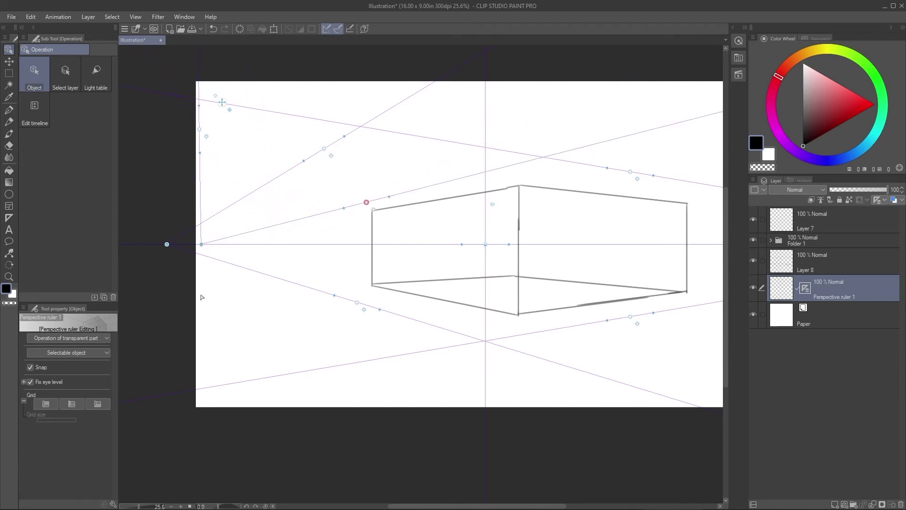
key("ctrl+y")
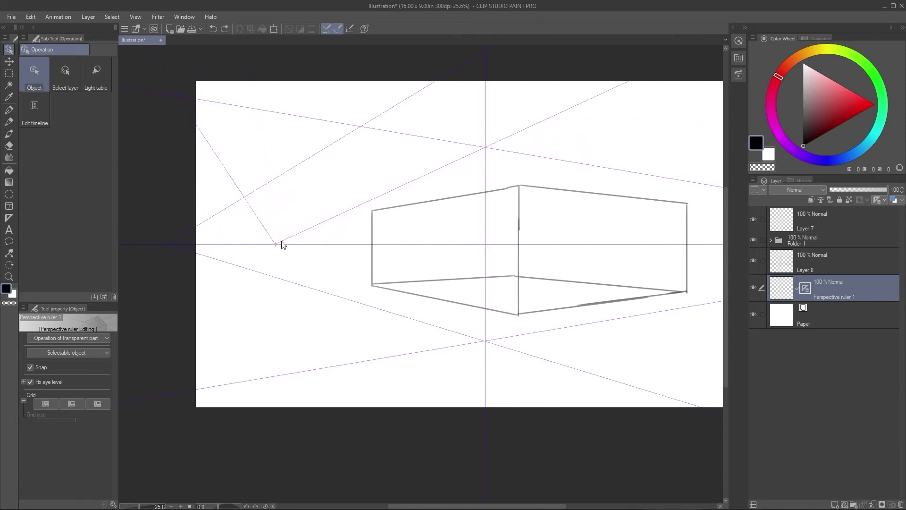
left_click(281, 244)
left_click_drag(281, 245, 278, 153)
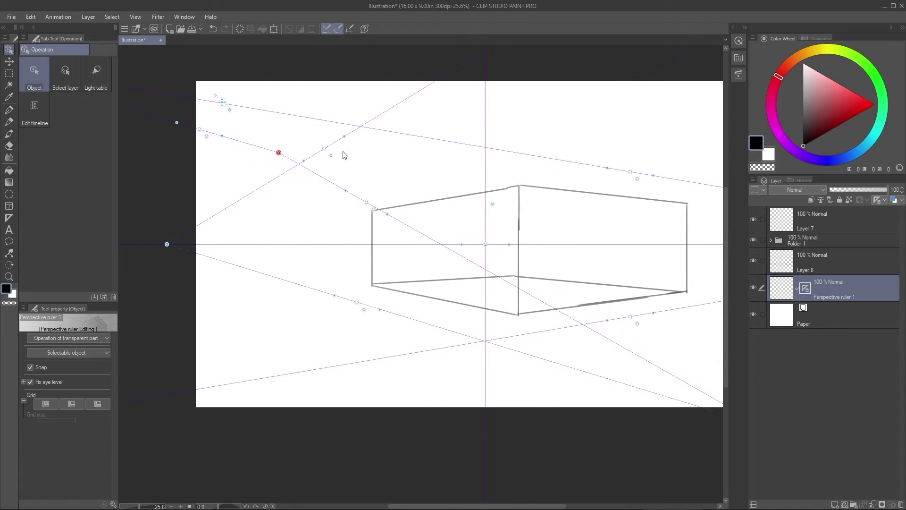
Infinitize the new vanishing point so its guides become parallel
scroll(371, 183, "right", 2)
right_click(233, 146)
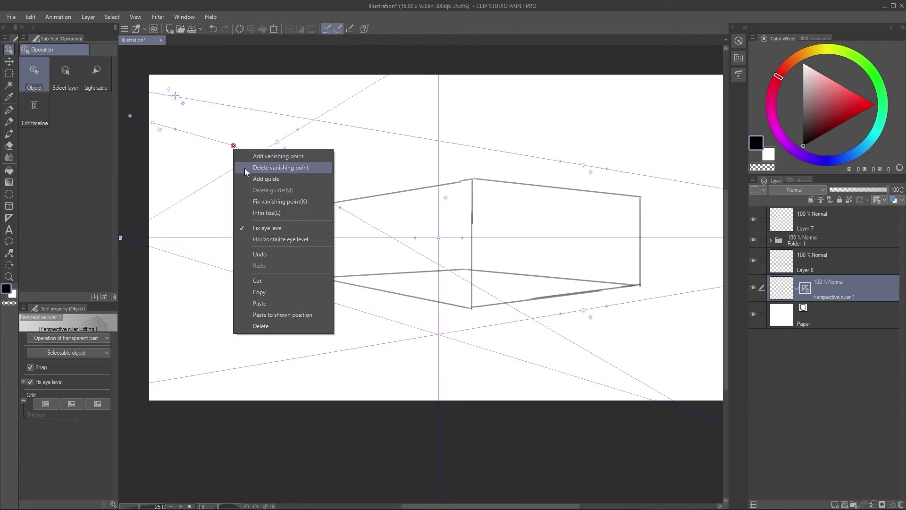
left_click(247, 212)
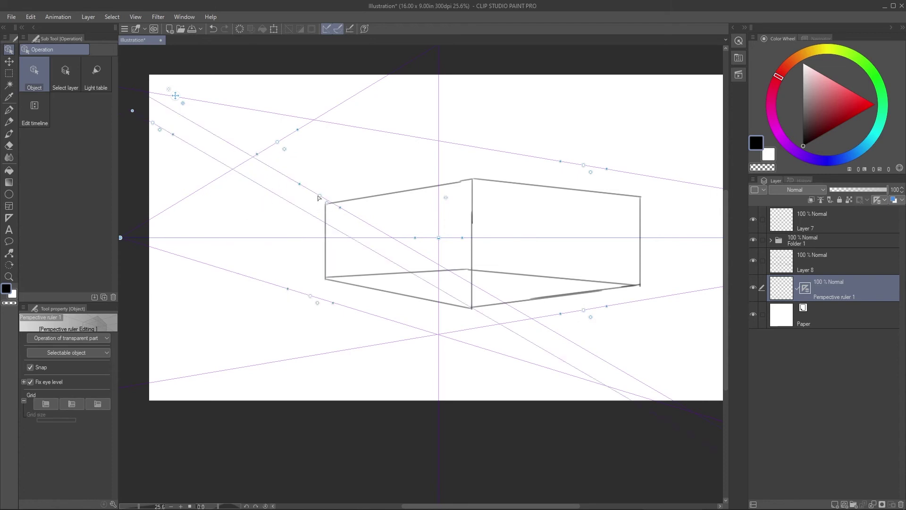
left_click_drag(319, 197, 308, 176)
key("ctrl+z")
left_click(255, 157)
Delete both parallel guide lines of the infinite vanishing point
right_click(318, 198)
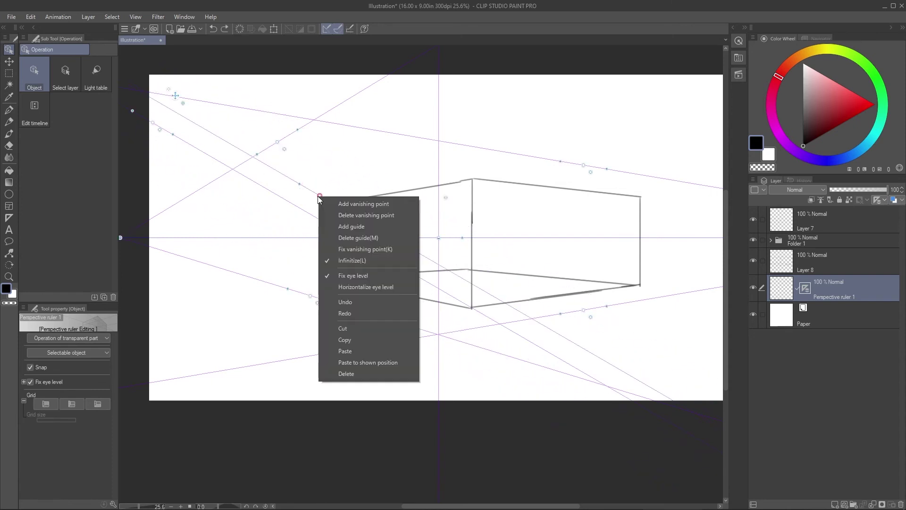
left_click(329, 237)
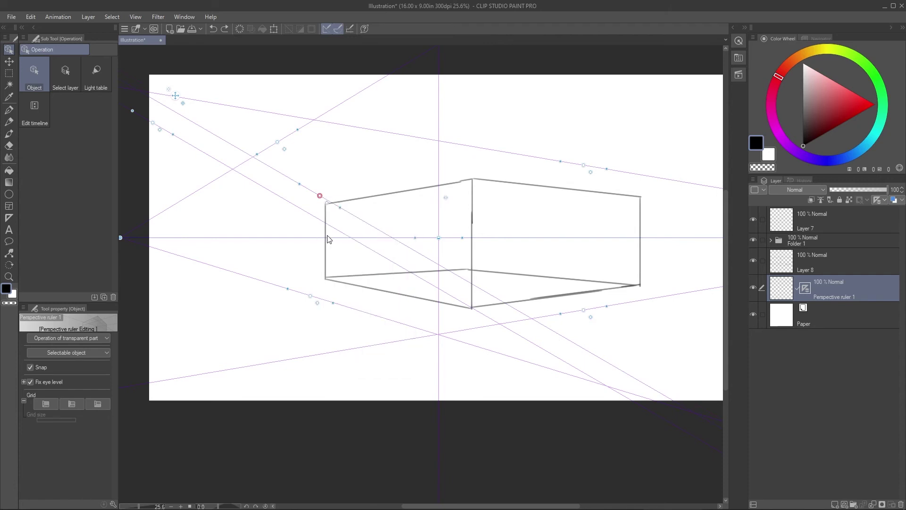
right_click(153, 123)
left_click(165, 143)
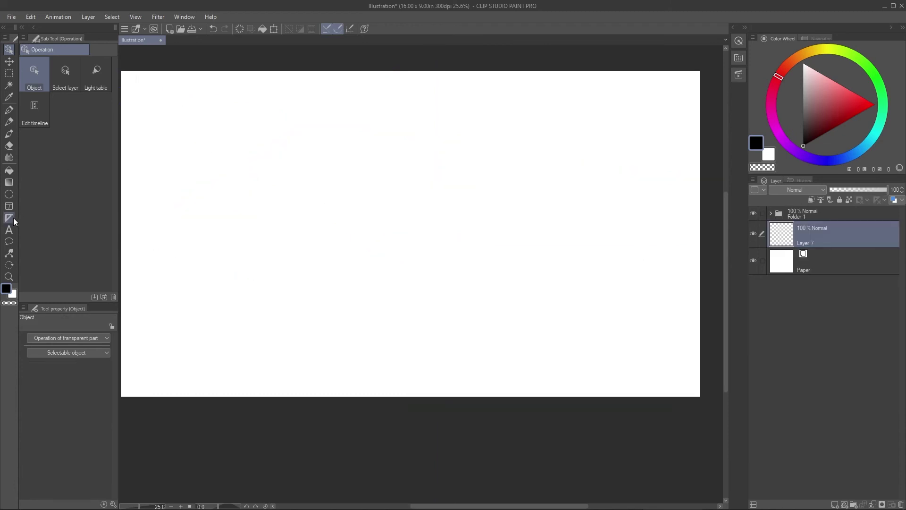
Pick the Perspective ruler sub tool, widen the tool panel, and draw the first two guide lines
left_click(9, 218)
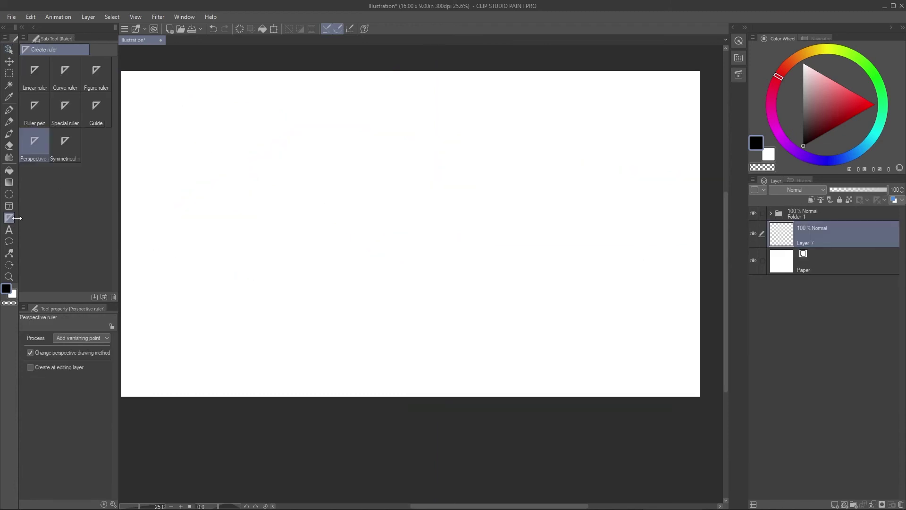
left_click_drag(214, 176, 255, 169)
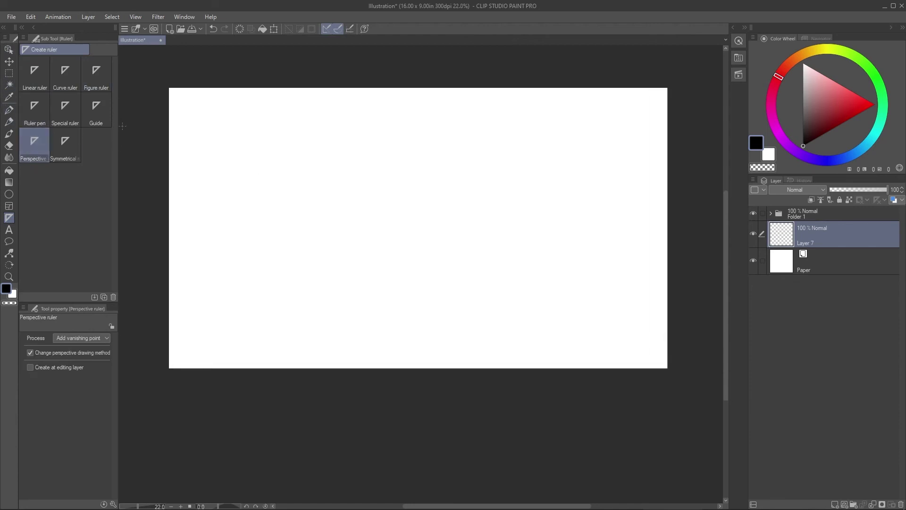
mouse_move(118, 128)
left_mouse_down()
mouse_move(267, 107)
mouse_move(309, 107)
mouse_move(311, 114)
mouse_move(443, 107)
mouse_move(180, 97)
mouse_move(95, 113)
mouse_move(141, 114)
mouse_move(111, 117)
left_mouse_up()
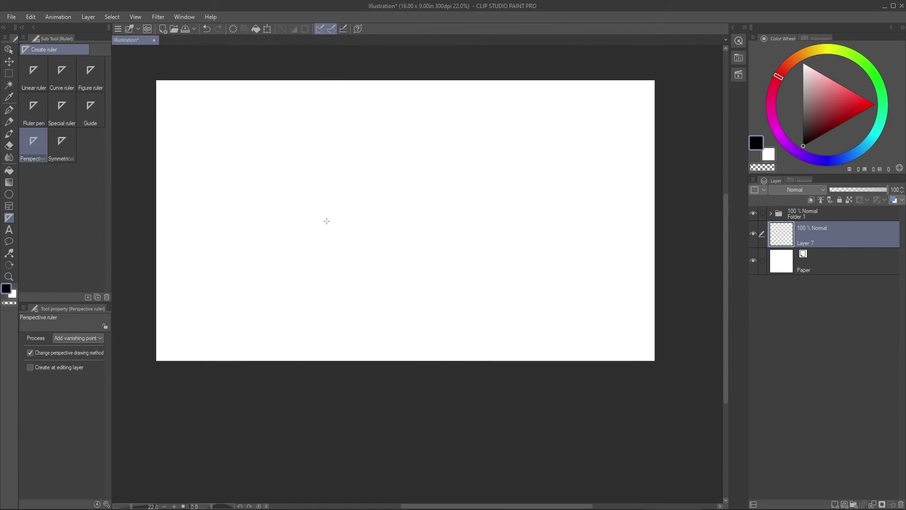
left_click_drag(327, 221, 465, 241)
left_click_drag(434, 185, 472, 227)
Set the second guide line's angle, then select the perspective ruler with the Object tool
left_click_drag(472, 227, 355, 243)
scroll(420, 219, "up", 2)
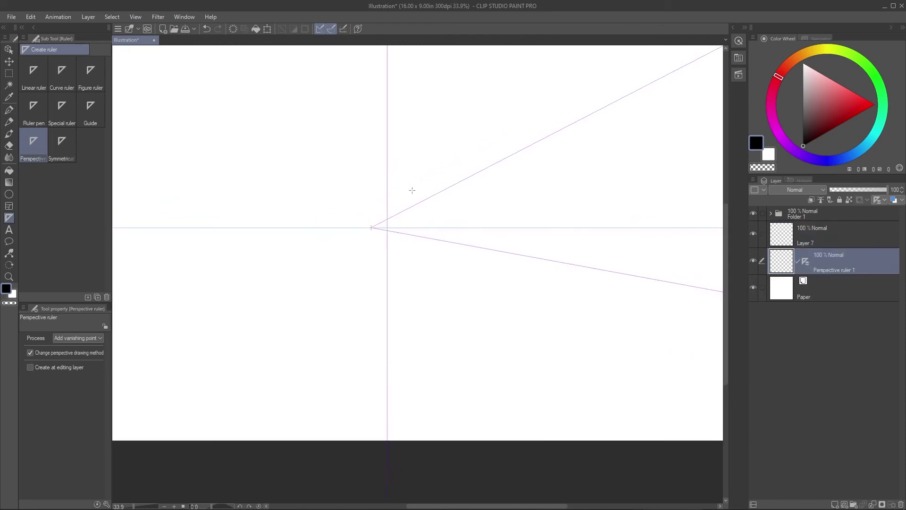
left_click(8, 49)
scroll(338, 160, "down", 1)
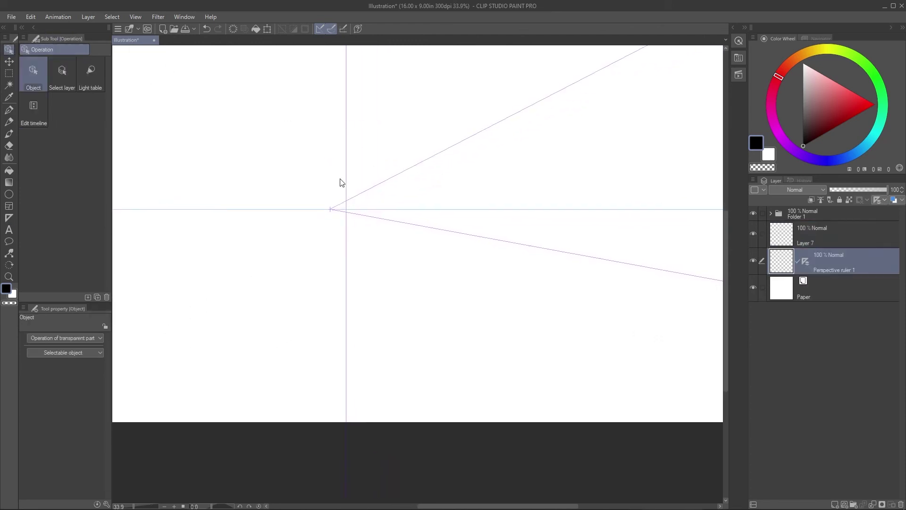
left_click(332, 209)
Try dragging the vanishing point right and then left, undoing both moves
left_click_drag(328, 213, 398, 210)
key("ctrl+z")
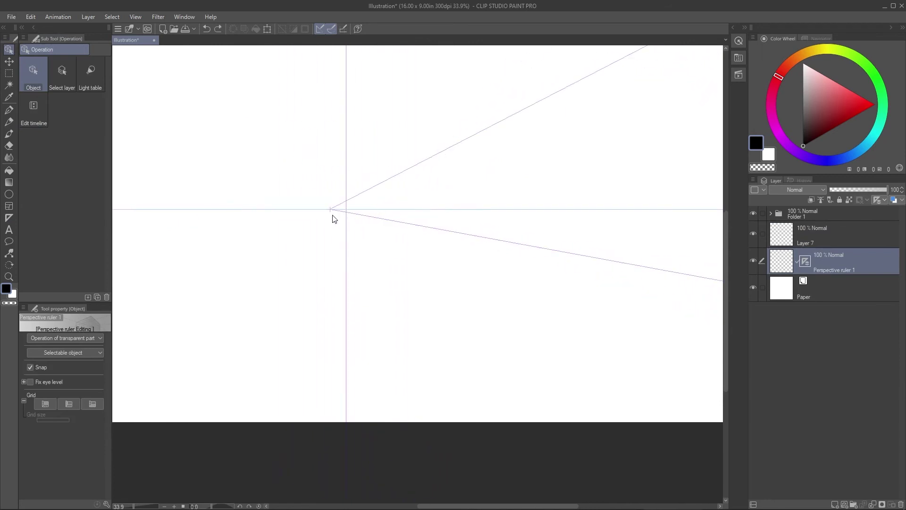
left_click(353, 213)
left_click_drag(344, 211, 318, 245)
key("ctrl+z")
Fix the eye level and drag the vanishing point far left along the horizon
left_click(30, 381)
left_click_drag(341, 195, 144, 205)
left_click(386, 208)
scroll(253, 227, "down", 3)
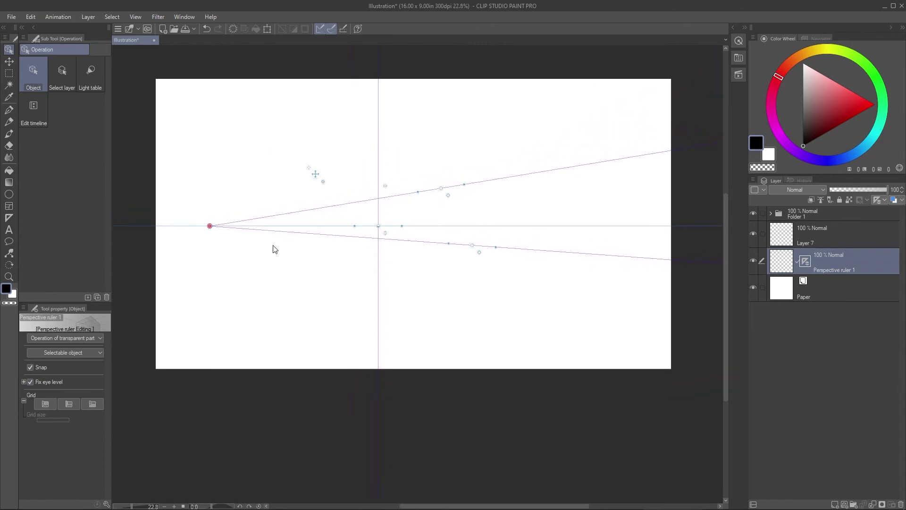
Turn on the ground and side grid planes, push the vanishing point off-canvas, and set grid size to 135
left_click(46, 405)
left_click(71, 404)
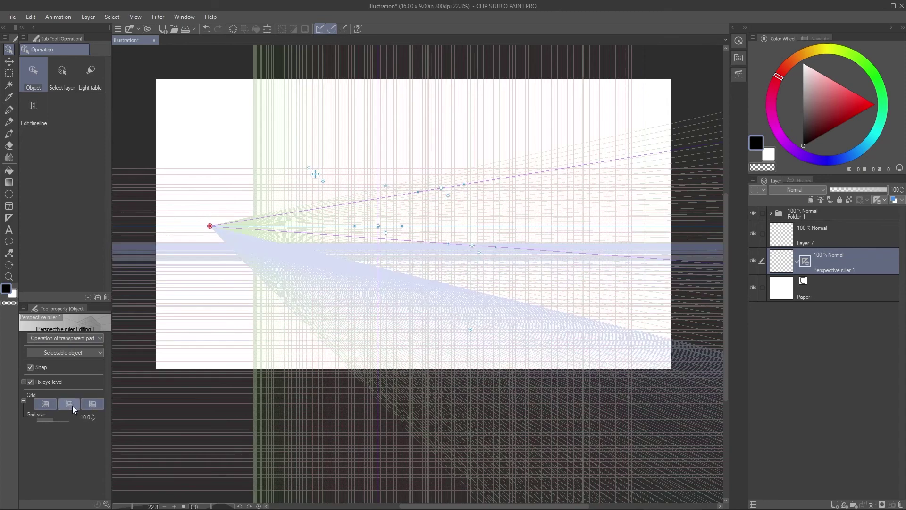
left_click(42, 404)
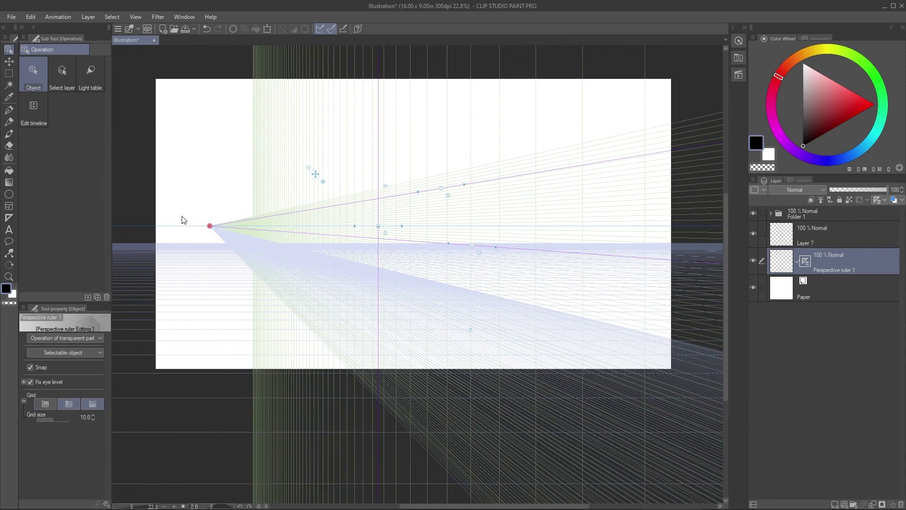
left_click_drag(211, 227, 113, 215)
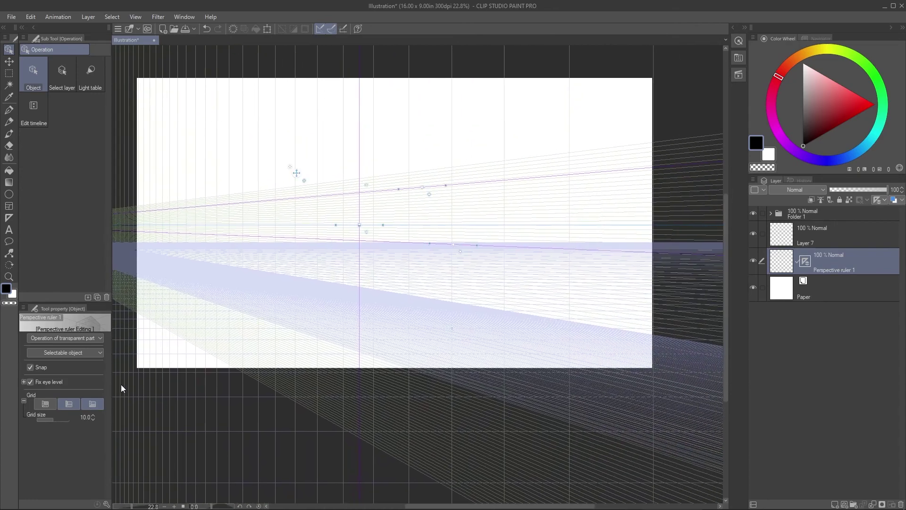
left_click_drag(51, 417, 62, 419)
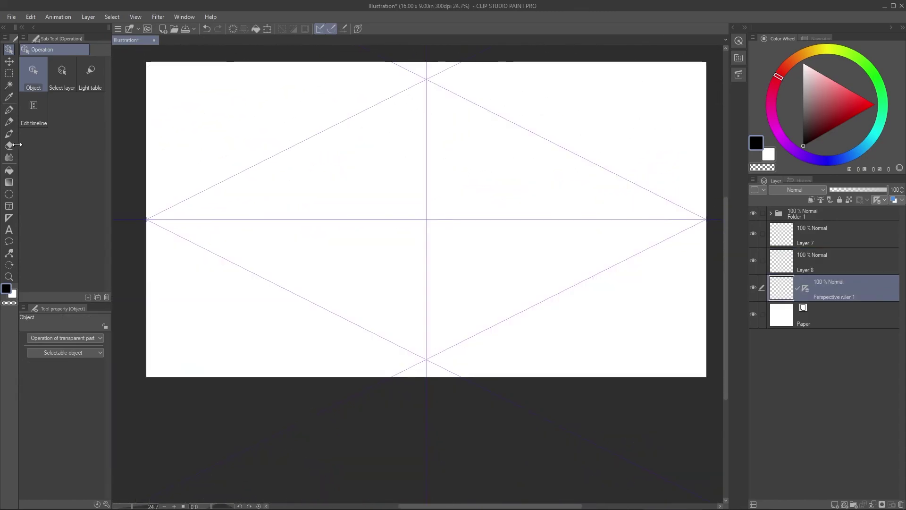
Draw a perspective-snapped rectangular selection on the left side of the canvas
key("m")
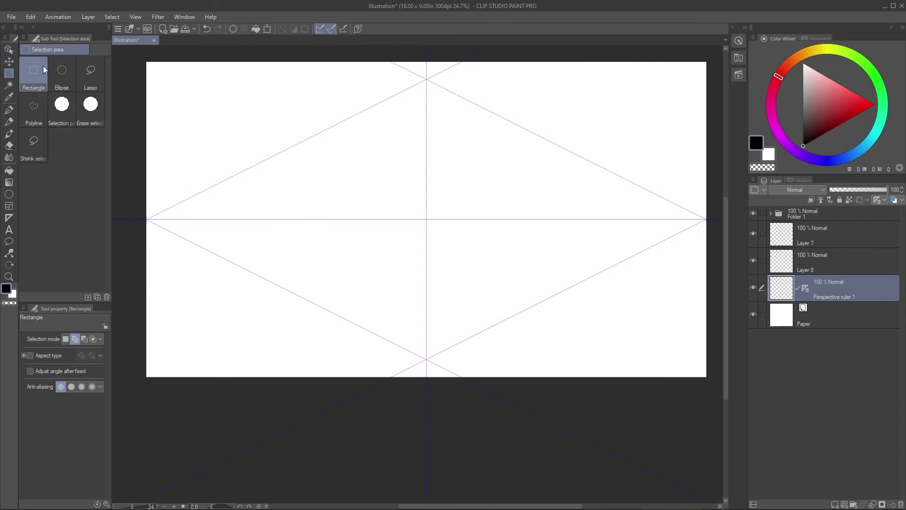
left_click_drag(344, 184, 316, 141)
left_click_drag(245, 146, 325, 279)
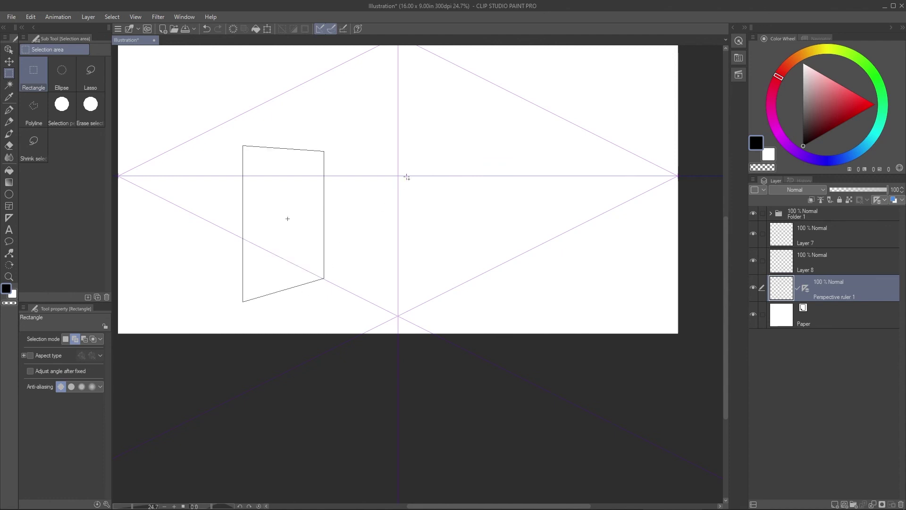
Toggle the selection between vanishing points, settling on the left one
key("ctrl+z")
key("ctrl+y")
key("ctrl+z")
key("ctrl+y")
key("ctrl+z")
key("ctrl+y")
key("ctrl+z")
key("ctrl+y")
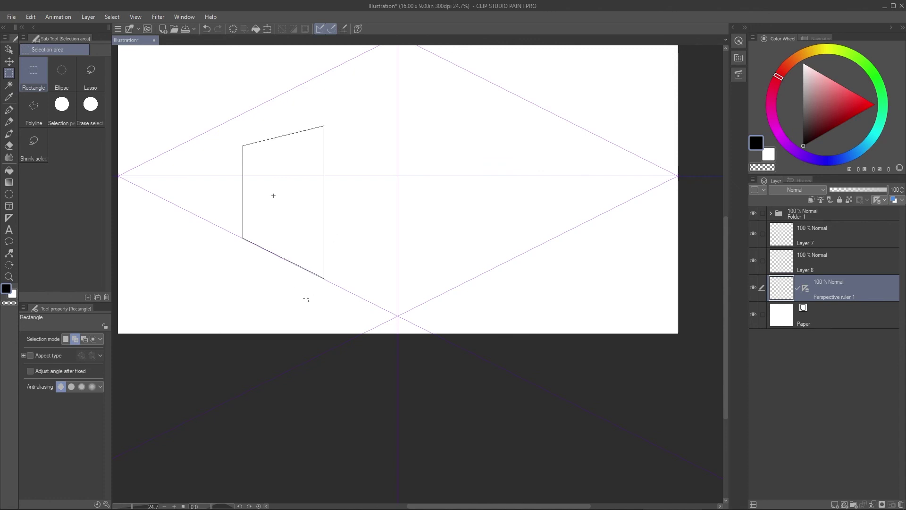
key("ctrl+z")
key("ctrl+y")
key("ctrl+z")
key("ctrl+y")
key("ctrl+y")
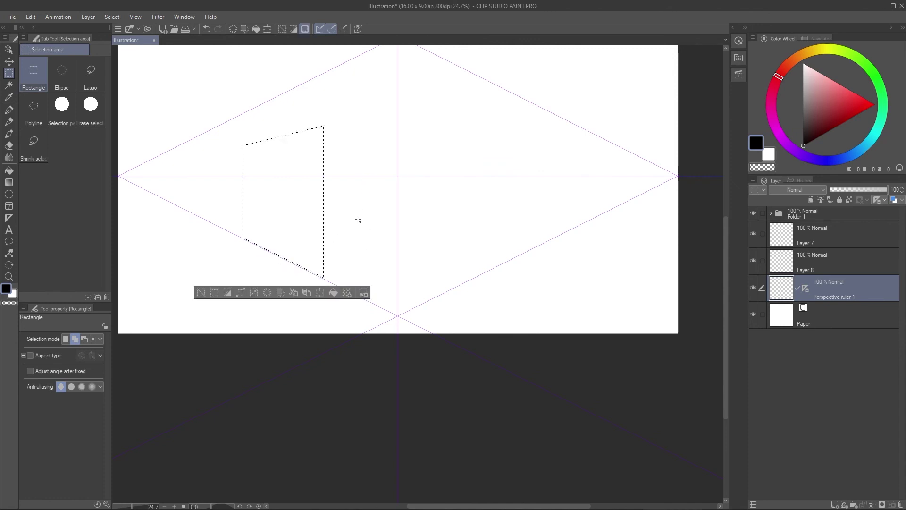
Fill the perspective selection grey with the Opaque watercolor brush and deselect
key("b")
mouse_move(310, 94)
left_mouse_down()
mouse_move(269, 137)
mouse_move(297, 202)
left_mouse_up()
key("ctrl+d")
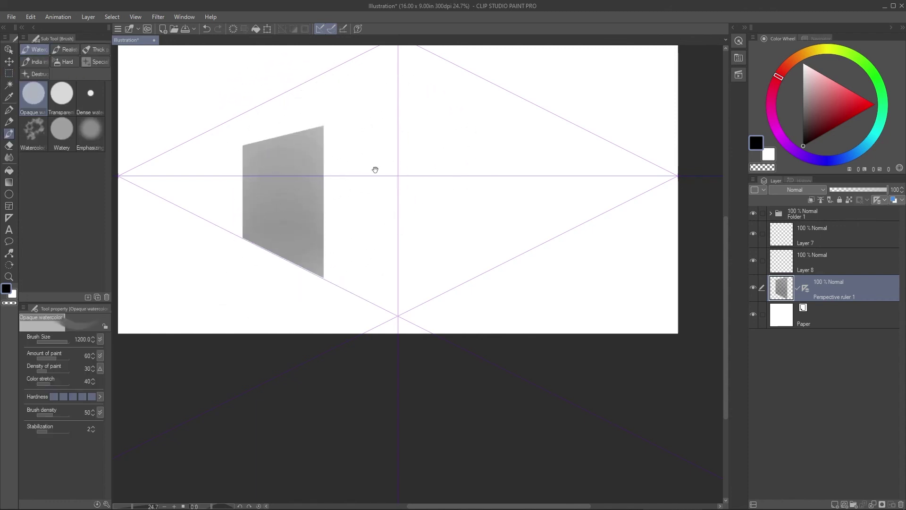
left_click_drag(374, 168, 374, 186)
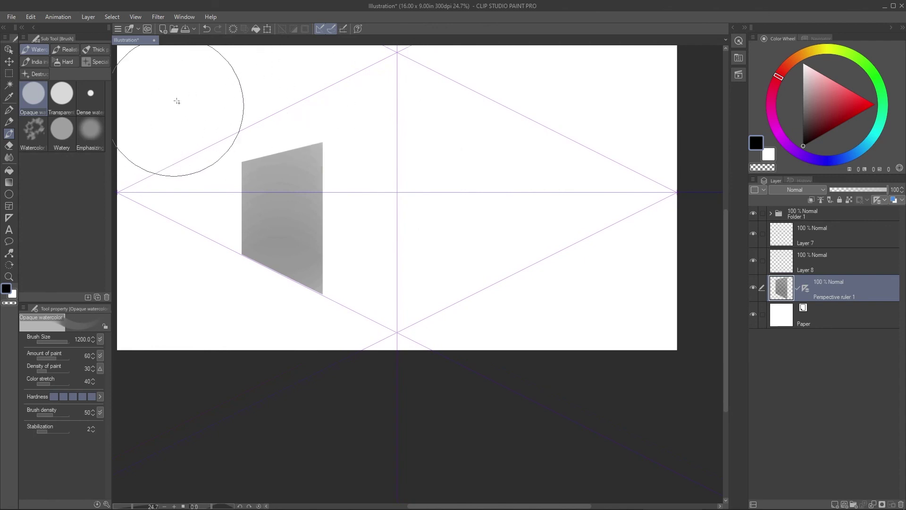
Select an ellipse on the grey panel, paint it darker grey, and deselect
key("m")
left_click(62, 72)
scroll(266, 115, "up", 2)
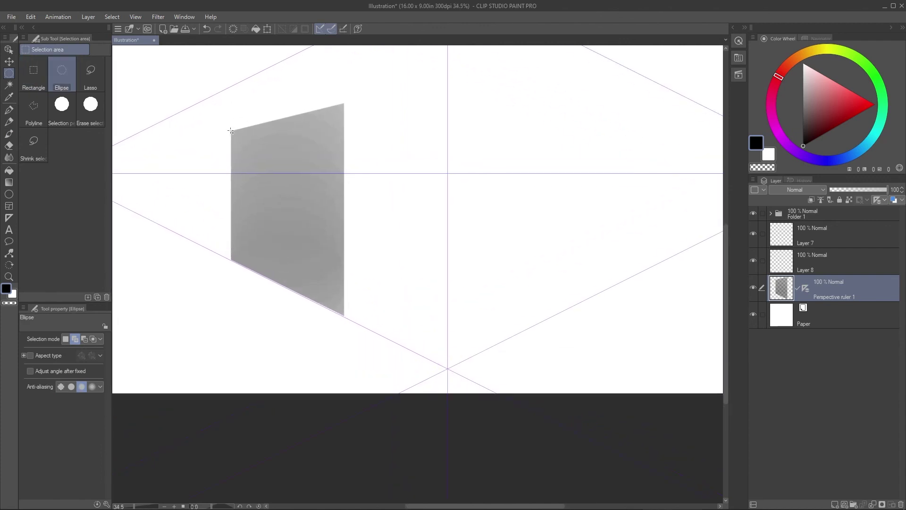
left_click_drag(231, 132, 339, 273)
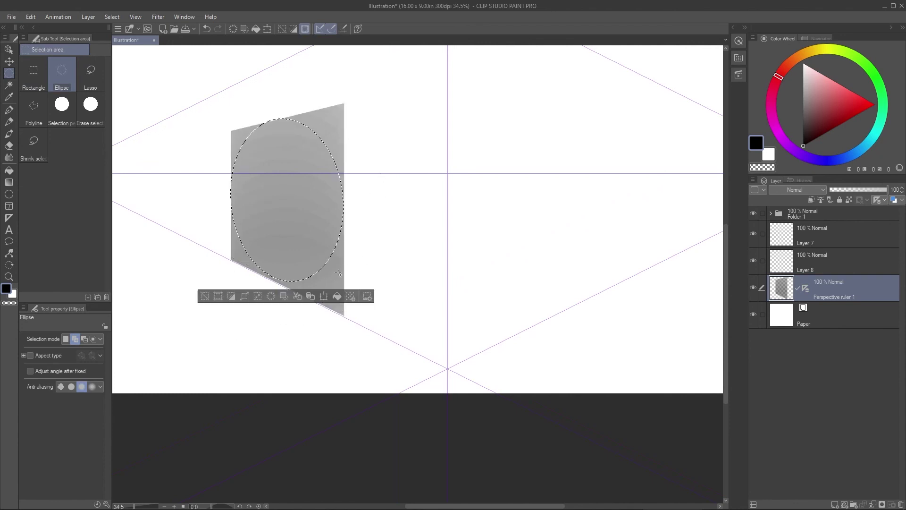
scroll(387, 212, "down", 1)
key("b")
mouse_move(298, 158)
left_mouse_down()
mouse_move(305, 131)
mouse_move(307, 200)
left_mouse_up()
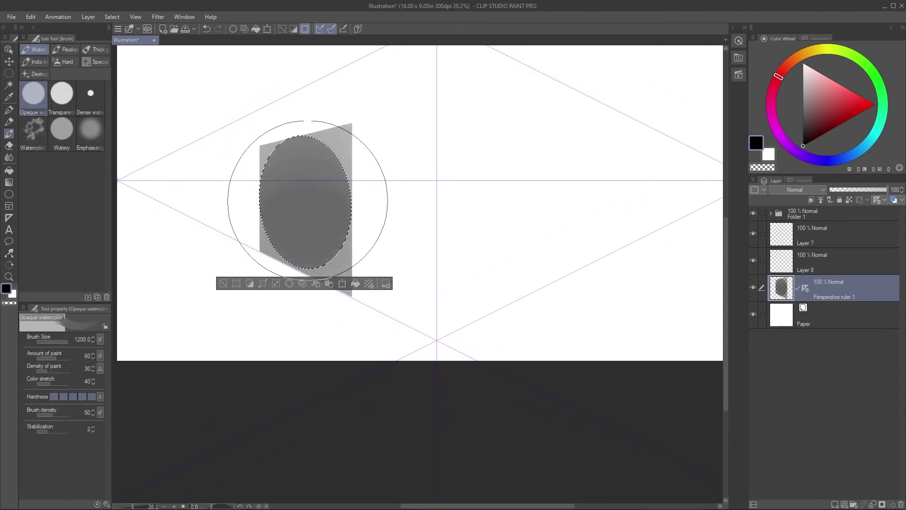
key("ctrl+d")
left_click_drag(360, 176, 390, 190)
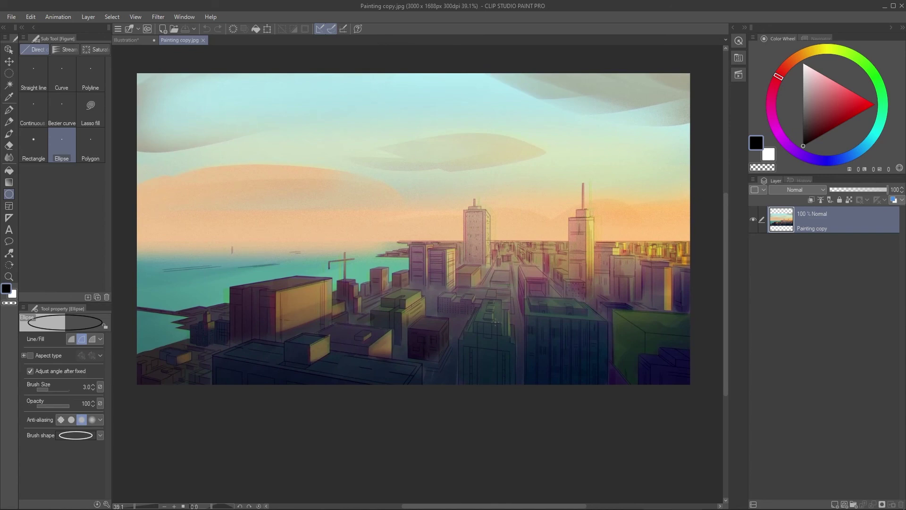
Add a new layer over the painting, pick red, and shrink the brush to 15
left_click_drag(527, 251, 523, 245)
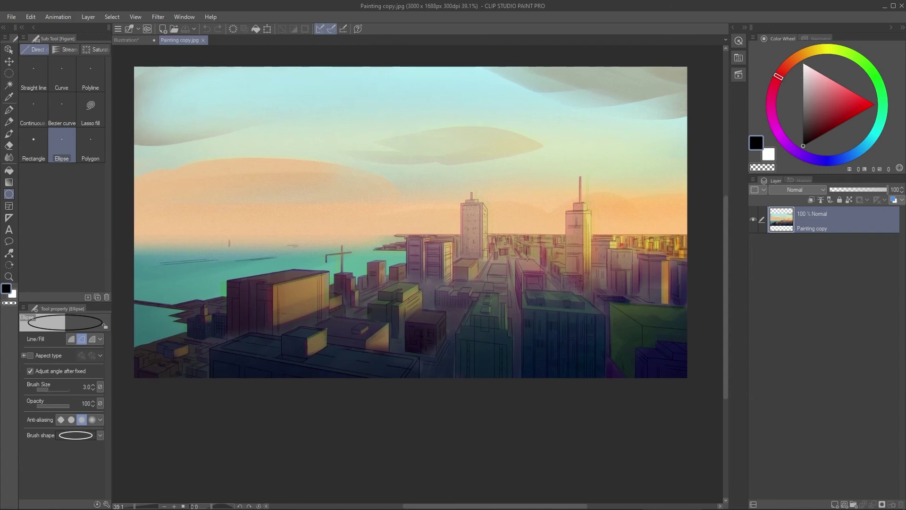
key("ctrl+shift+n")
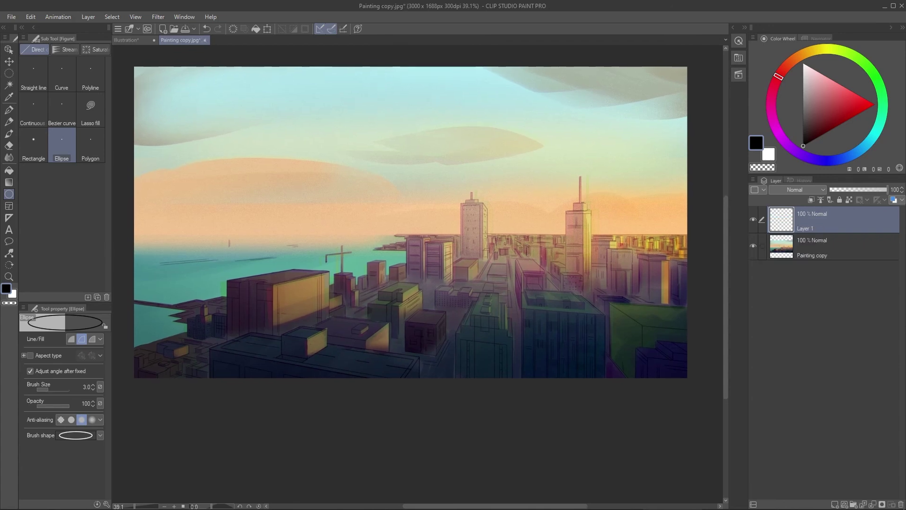
key("b")
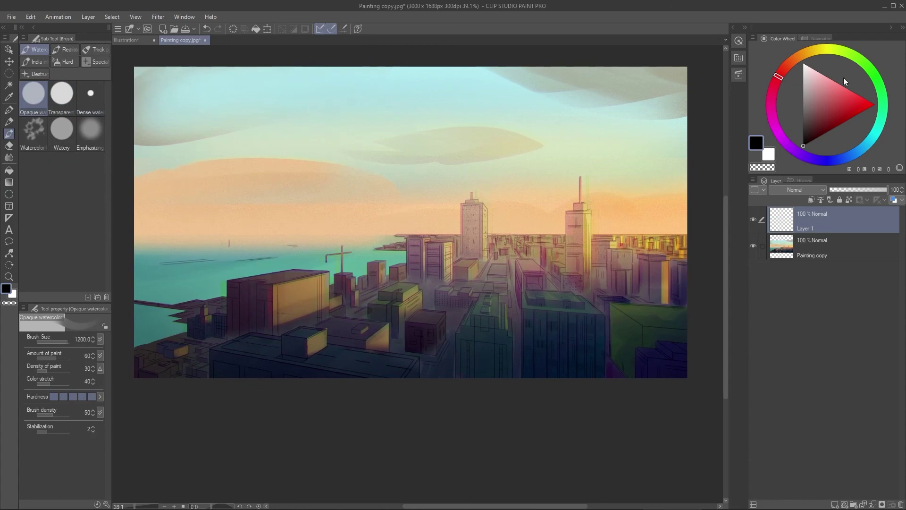
left_click(874, 104)
left_click_drag(594, 220, 494, 219)
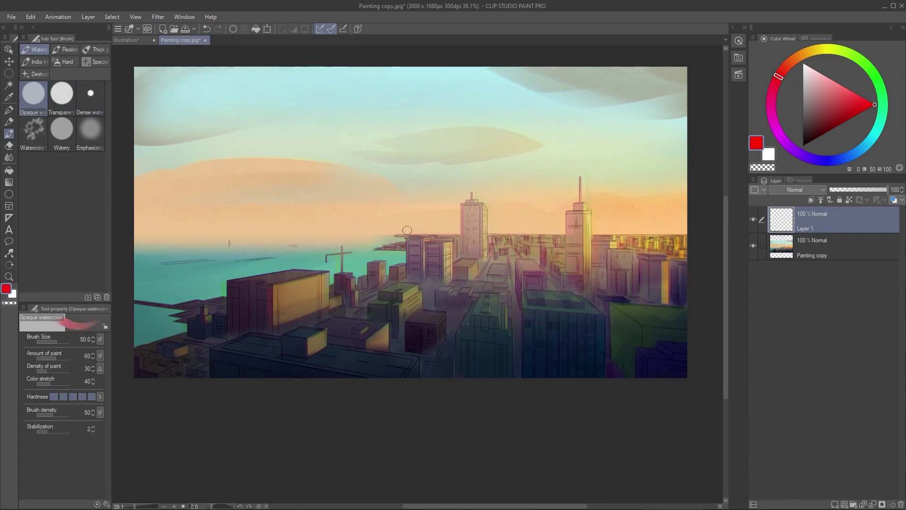
left_click_drag(408, 230, 395, 234)
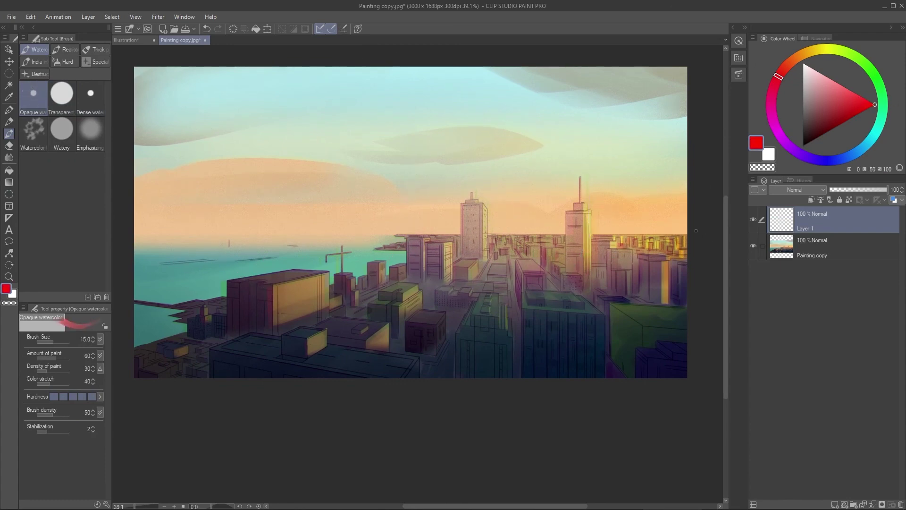
Draw two converging red lines toward the horizon and mark their vanishing point with a dot
scroll(560, 283, "up", 4)
mouse_move(317, 368)
left_mouse_down()
mouse_move(399, 135)
mouse_move(422, 103)
left_mouse_up()
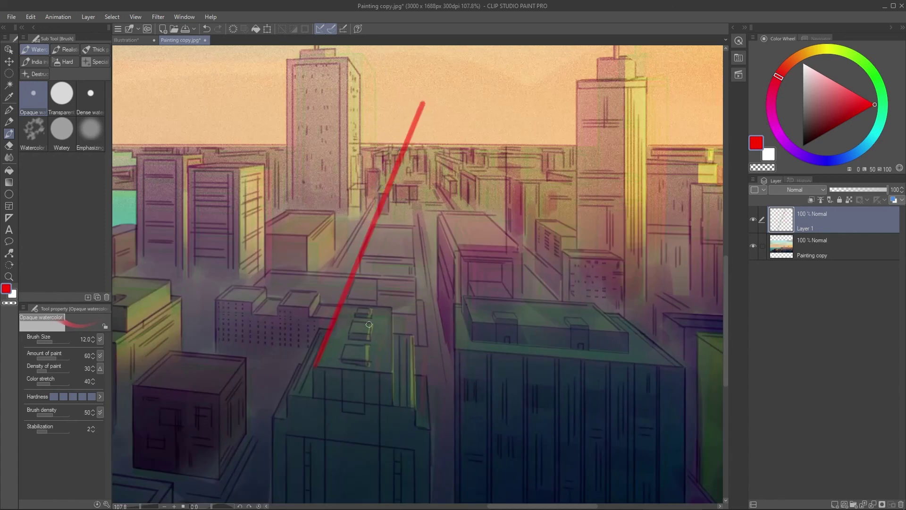
mouse_move(391, 370)
left_mouse_down()
mouse_move(415, 104)
mouse_move(408, 57)
left_mouse_up()
scroll(407, 127, "up", 3)
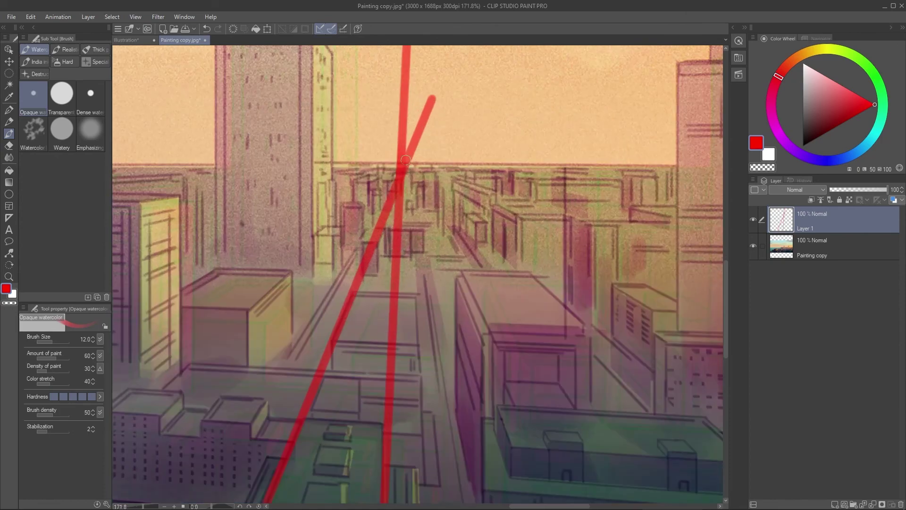
left_click_drag(403, 150, 409, 145)
scroll(409, 156, "down", 8)
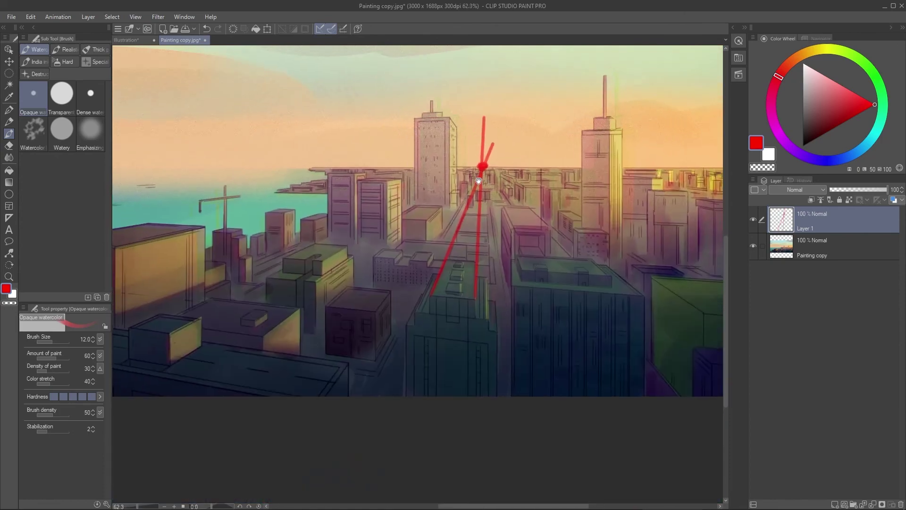
Trace red lines along the left building's top and lower edges
mouse_move(304, 235)
left_mouse_down()
mouse_move(439, 230)
mouse_move(344, 217)
left_mouse_up()
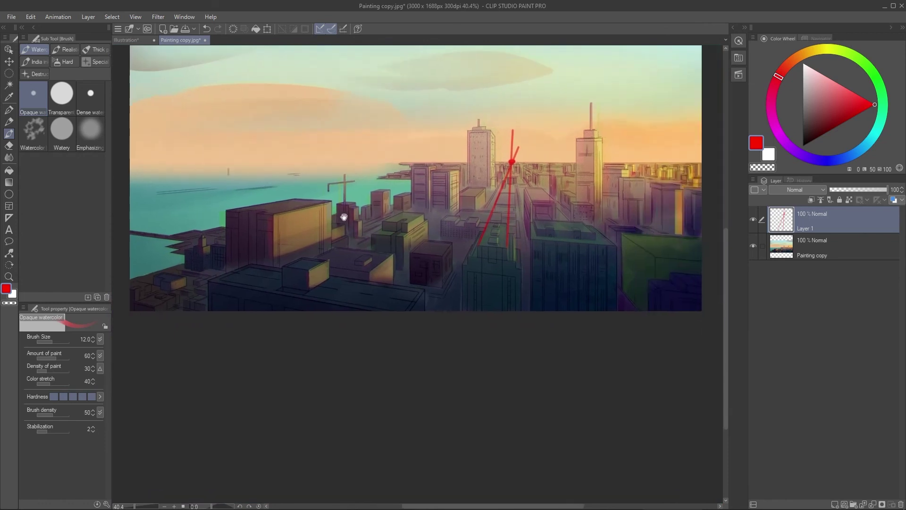
mouse_move(322, 245)
left_mouse_down()
mouse_move(378, 265)
mouse_move(194, 216)
mouse_move(161, 226)
left_mouse_up()
scroll(357, 282, "up", 2)
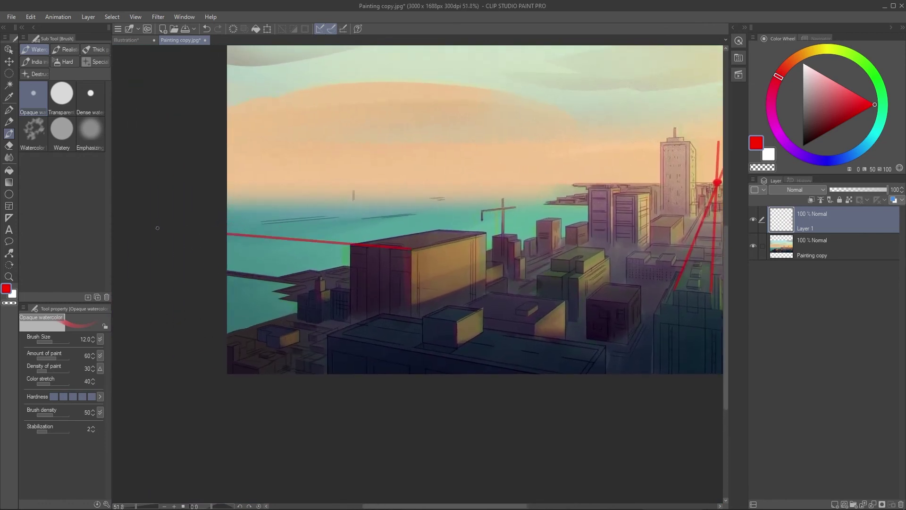
mouse_move(405, 316)
left_mouse_down()
mouse_move(403, 300)
mouse_move(349, 256)
left_mouse_up()
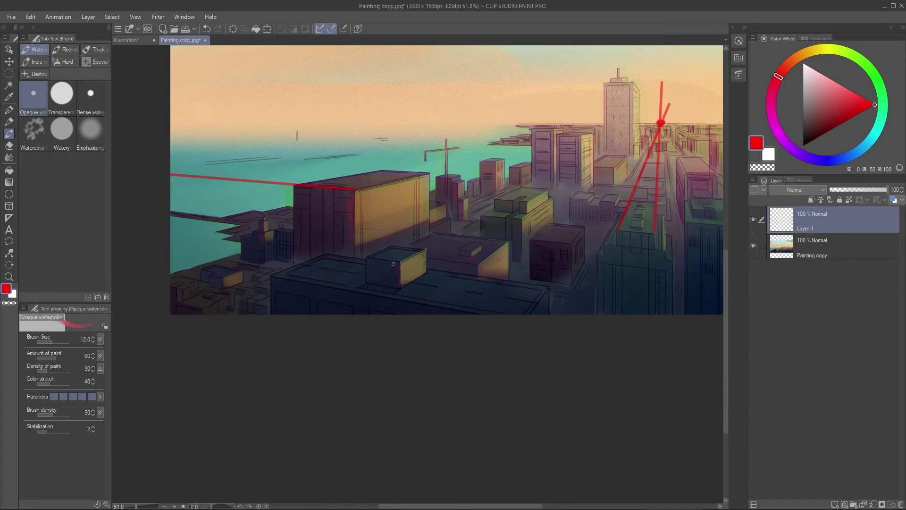
left_click_drag(294, 263, 450, 302)
left_click_drag(555, 304, 556, 304)
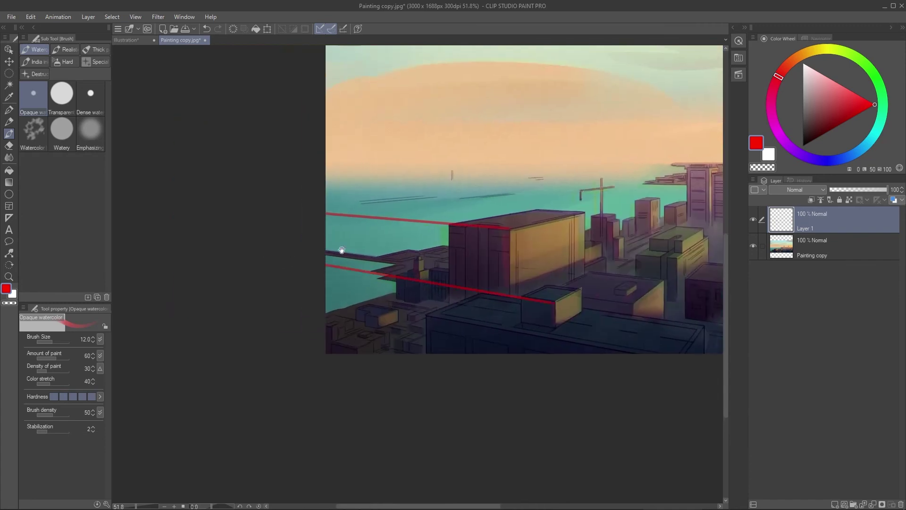
left_click_drag(339, 251, 246, 258)
scroll(557, 274, "down", 2)
left_click_drag(557, 274, 518, 307)
scroll(490, 308, "up", 1)
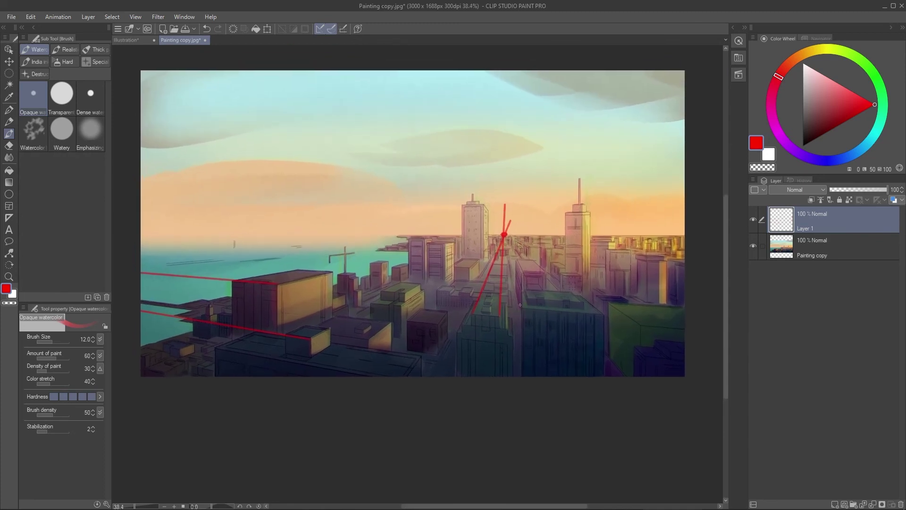